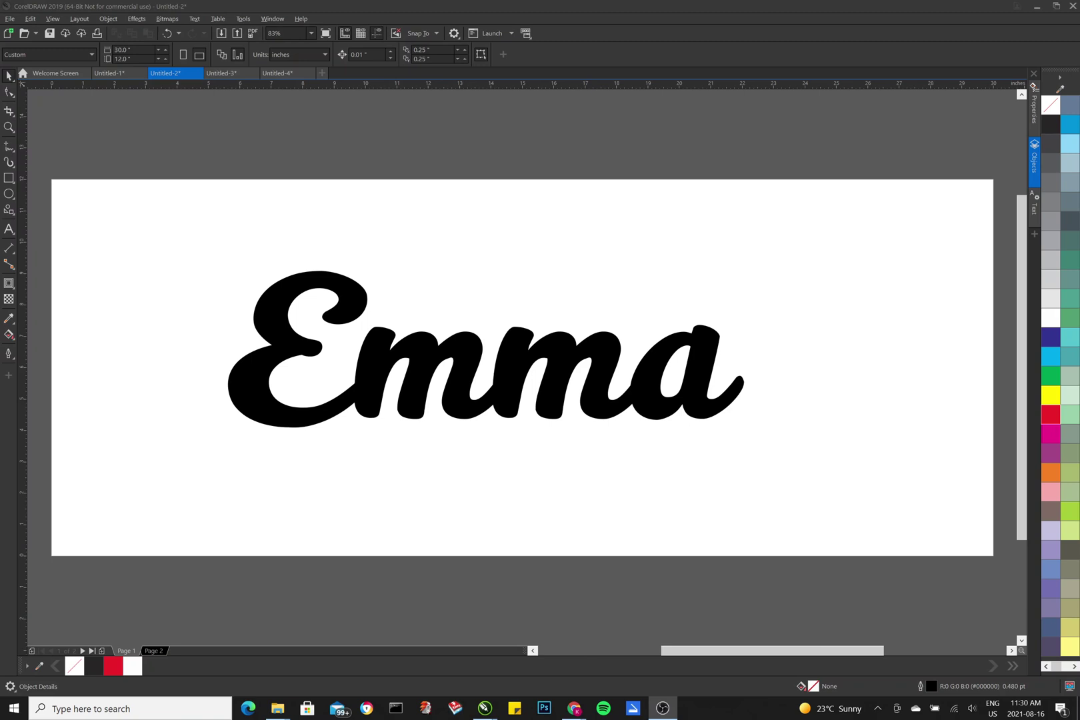
Step: Select the script lettering and centre it on the 30 by 12 inch page
{"action": "left_click", "coordinate": [251, 152]}
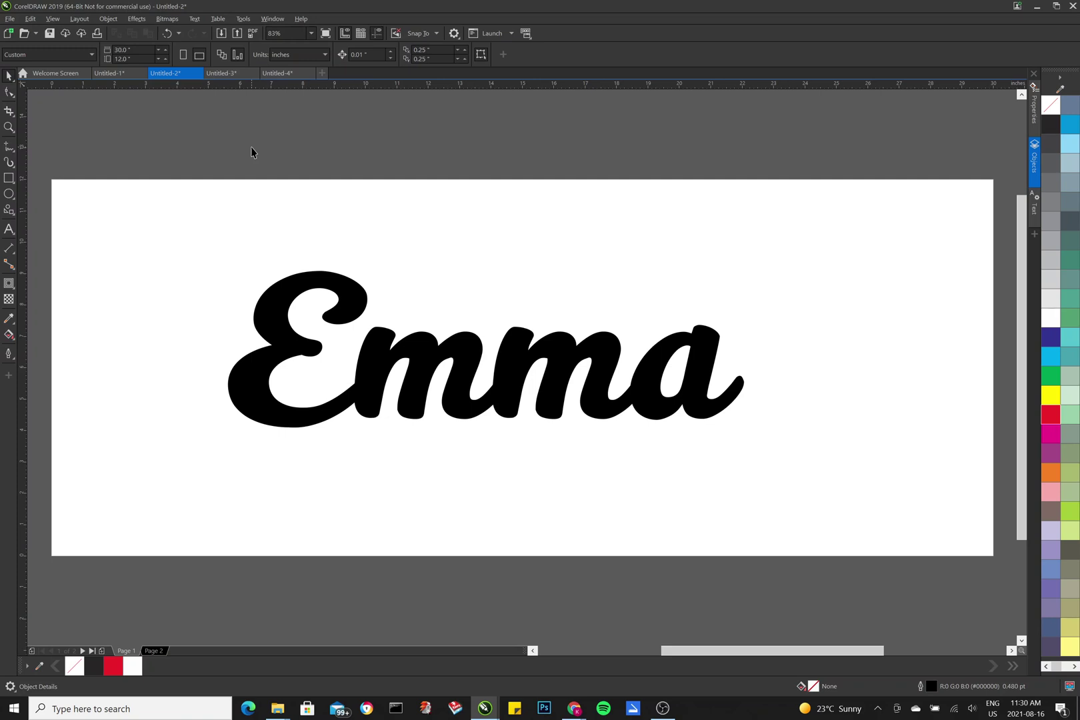
{"action": "left_click_drag", "start_coordinate": [176, 214], "coordinate": [827, 472]}
{"action": "left_click", "coordinate": [276, 324]}
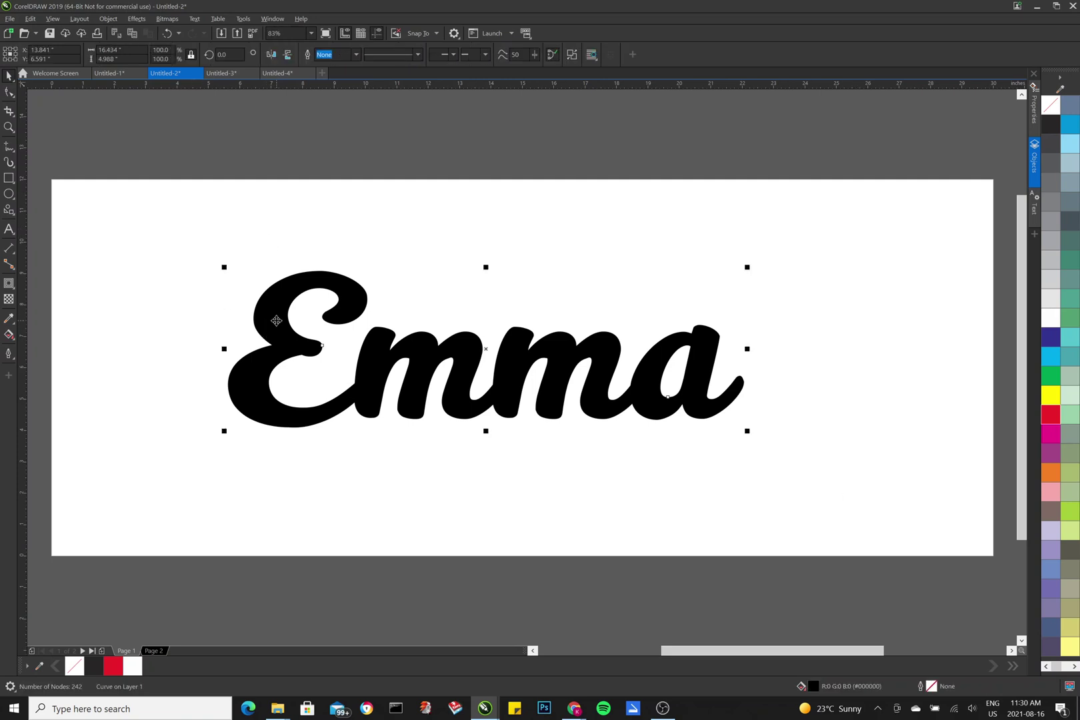
{"action": "key", "text": "p"}
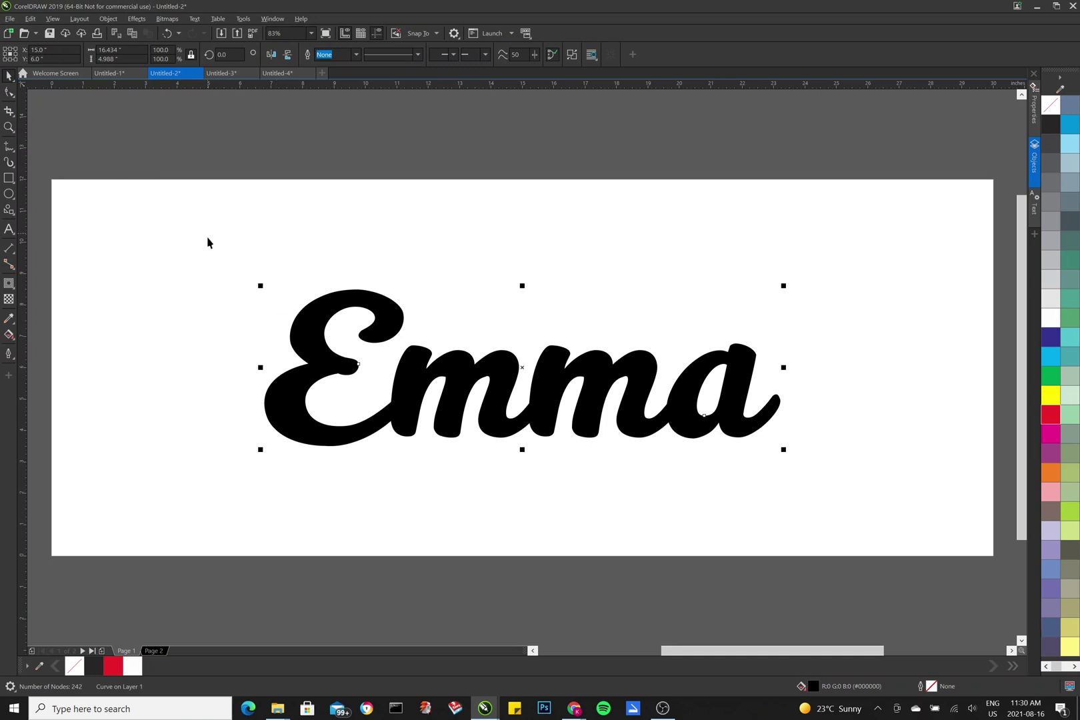
{"action": "left_click_drag", "start_coordinate": [208, 234], "coordinate": [860, 530]}
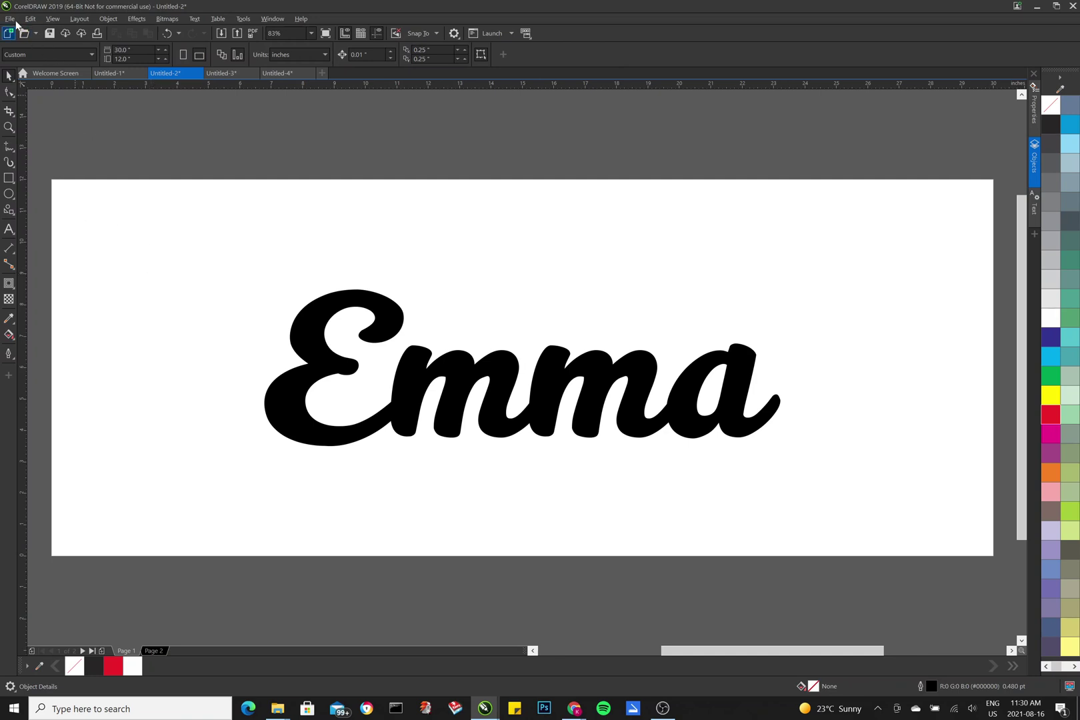
Step: Export the lettering to the Desktop as a Scalable Vector Graphics file named emma, accepting the default SVG export options
{"action": "left_click", "coordinate": [10, 19]}
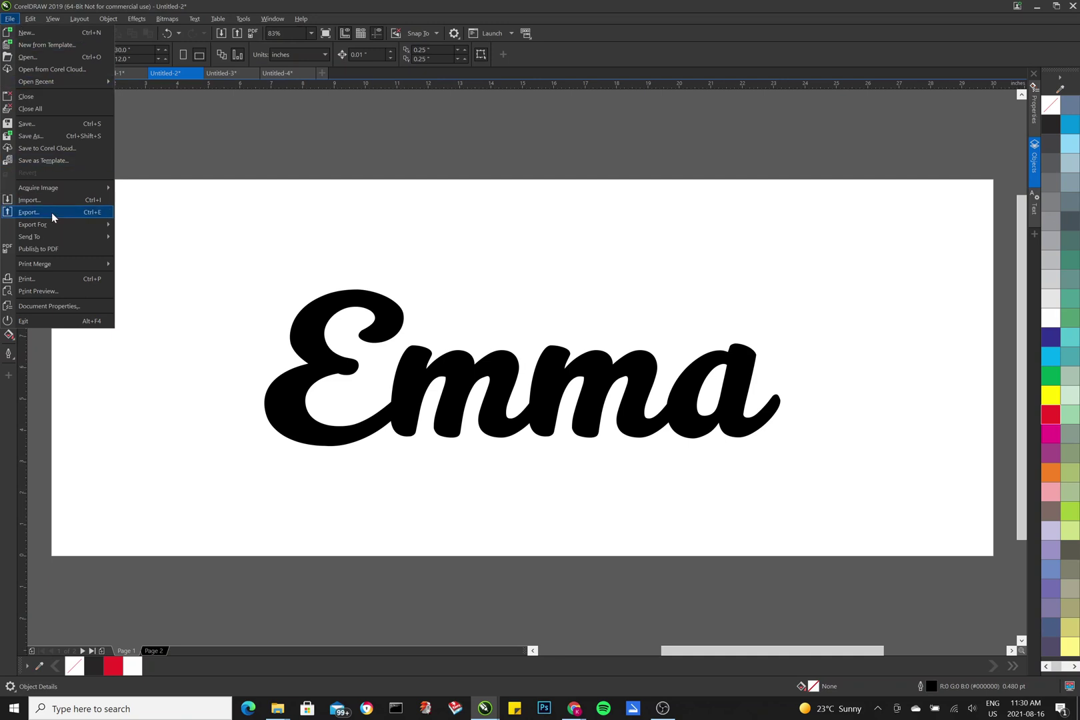
{"action": "left_click", "coordinate": [51, 212]}
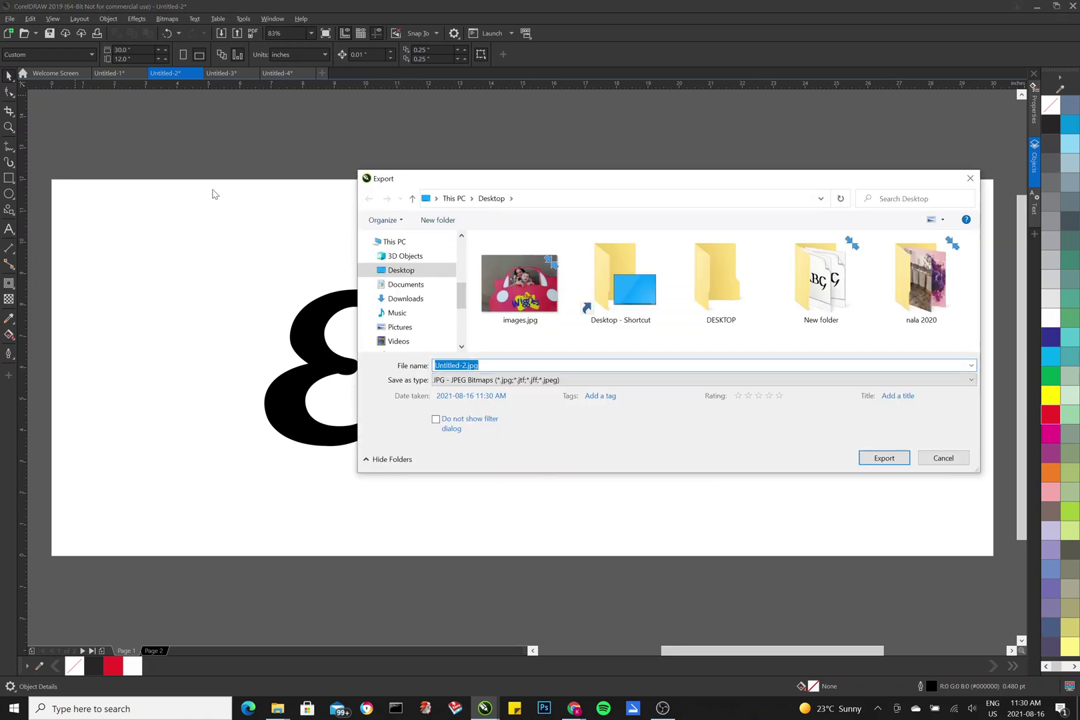
{"action": "left_click", "coordinate": [487, 385]}
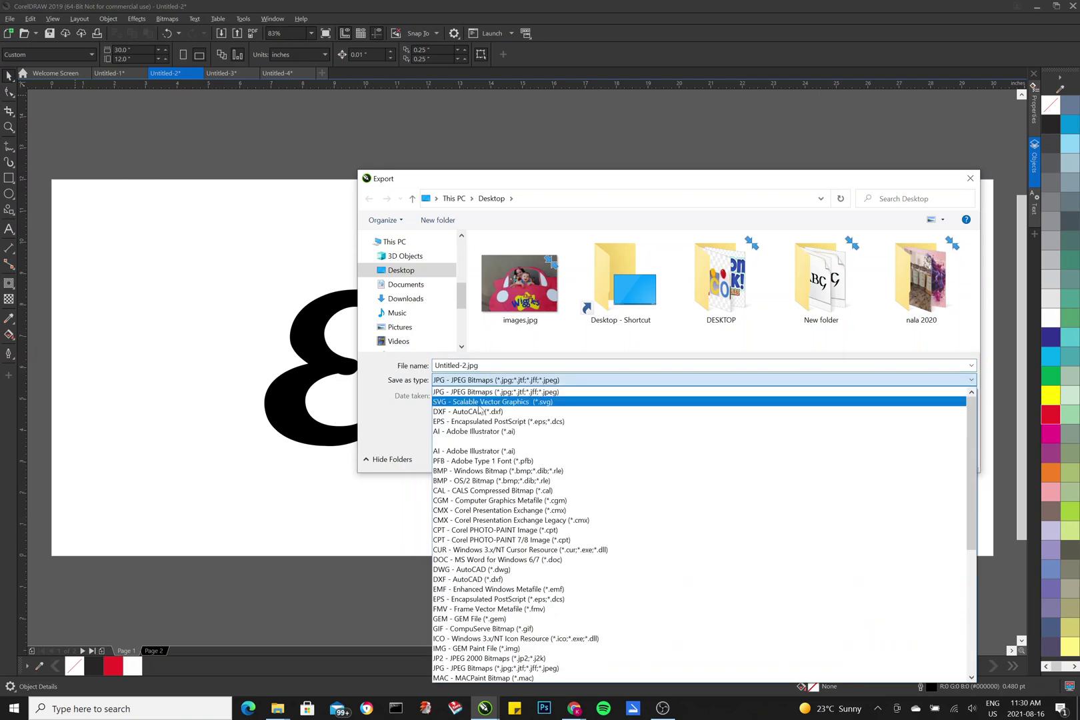
{"action": "left_click", "coordinate": [478, 402]}
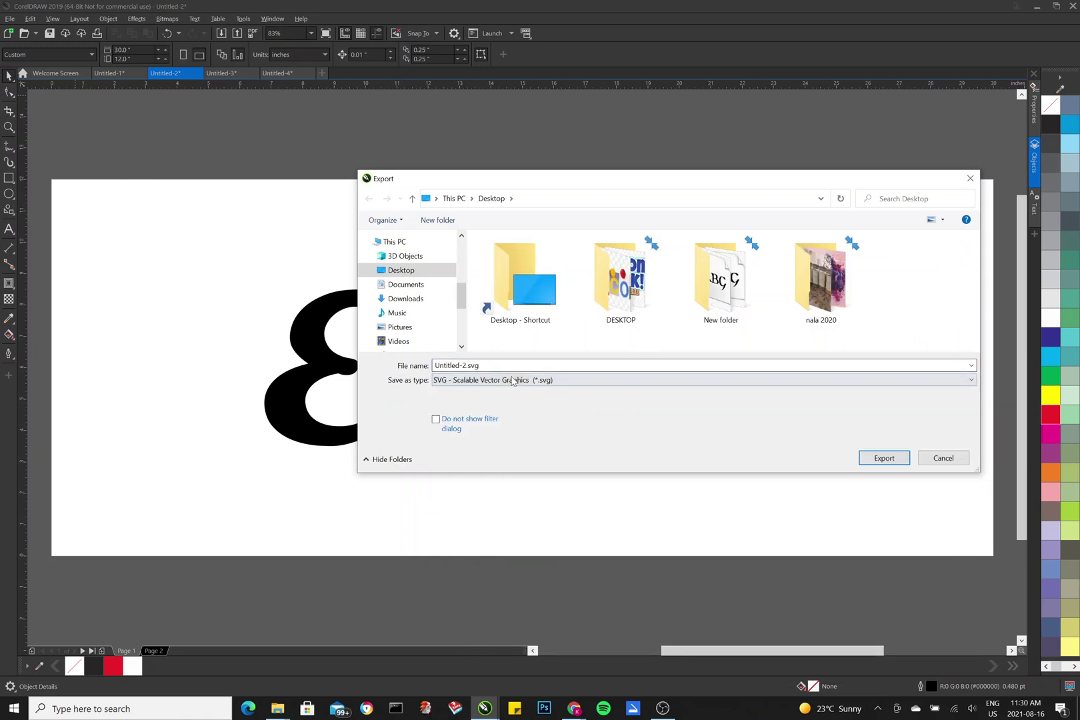
{"action": "type", "text": "emma"}
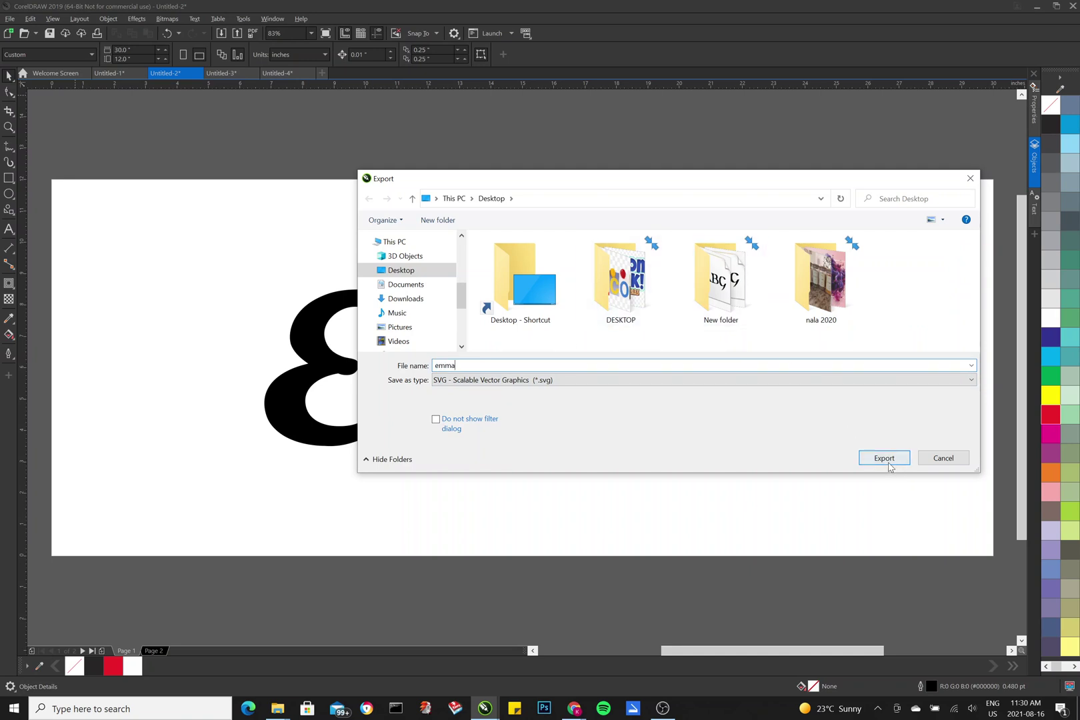
{"action": "left_click", "coordinate": [886, 464]}
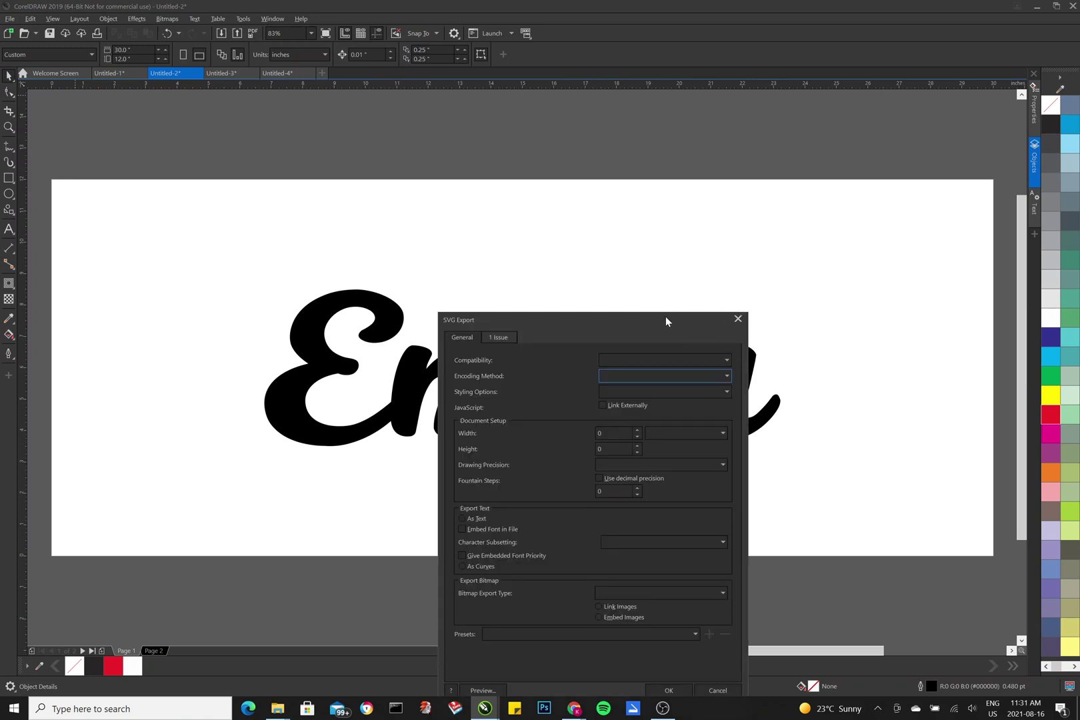
{"action": "left_click_drag", "start_coordinate": [666, 316], "coordinate": [674, 193]}
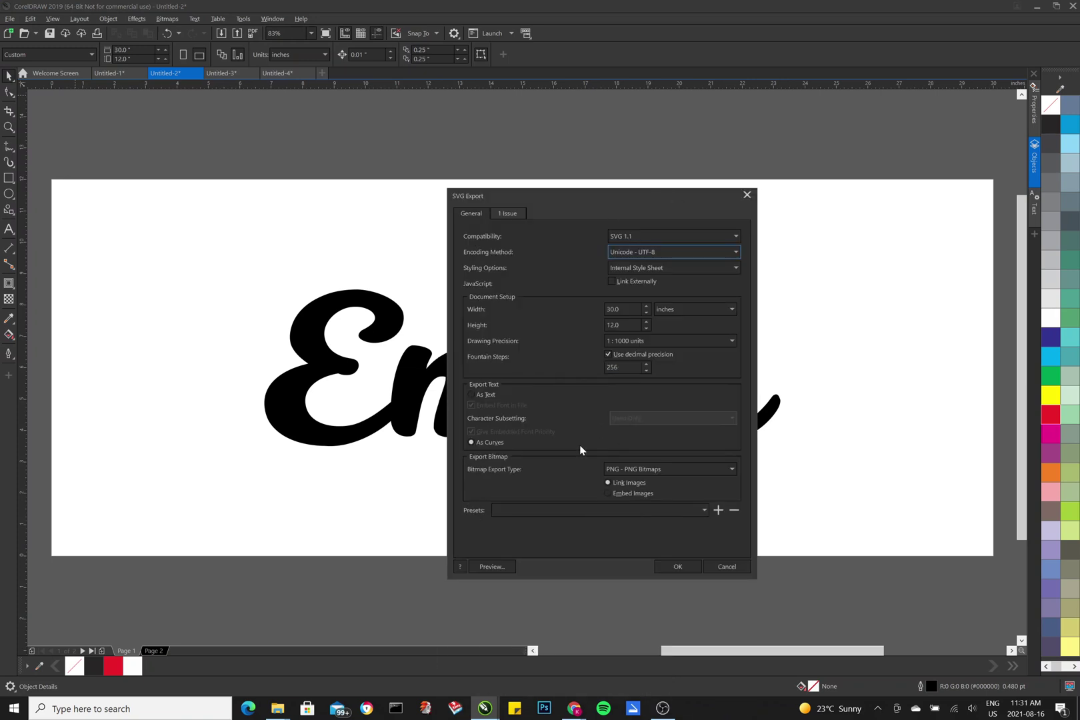
{"action": "left_click", "coordinate": [675, 567]}
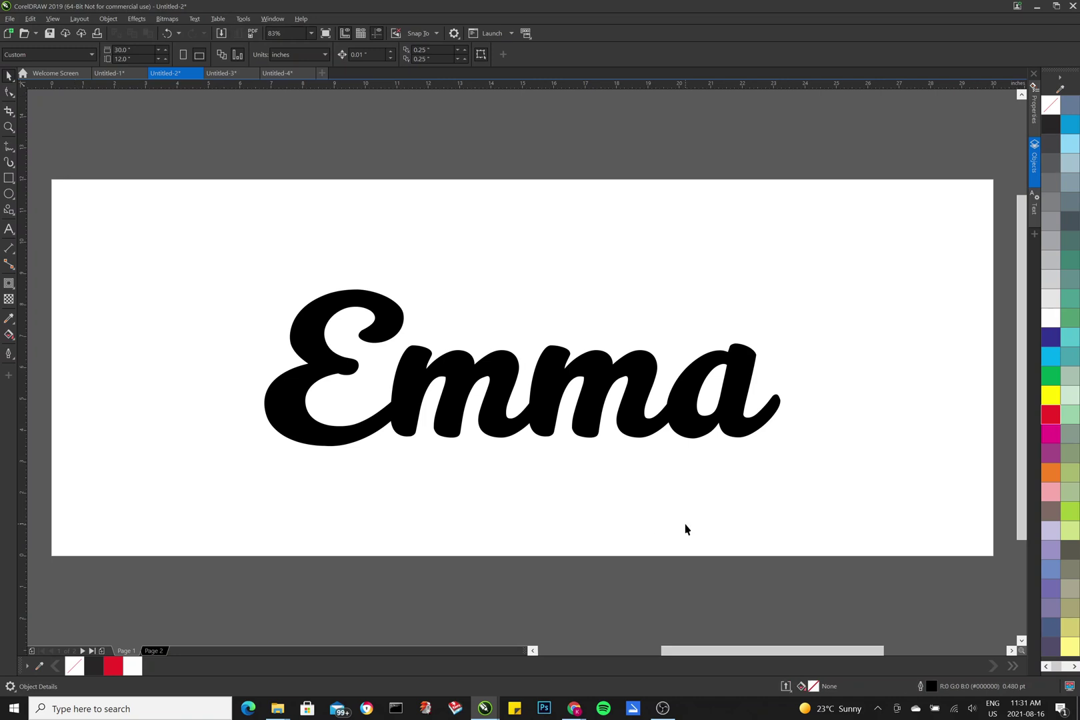
Step: Switch to the Easel project in Chrome and set the machine to Other (grbl) with the model Other
{"action": "mouse_move", "coordinate": [573, 708]}
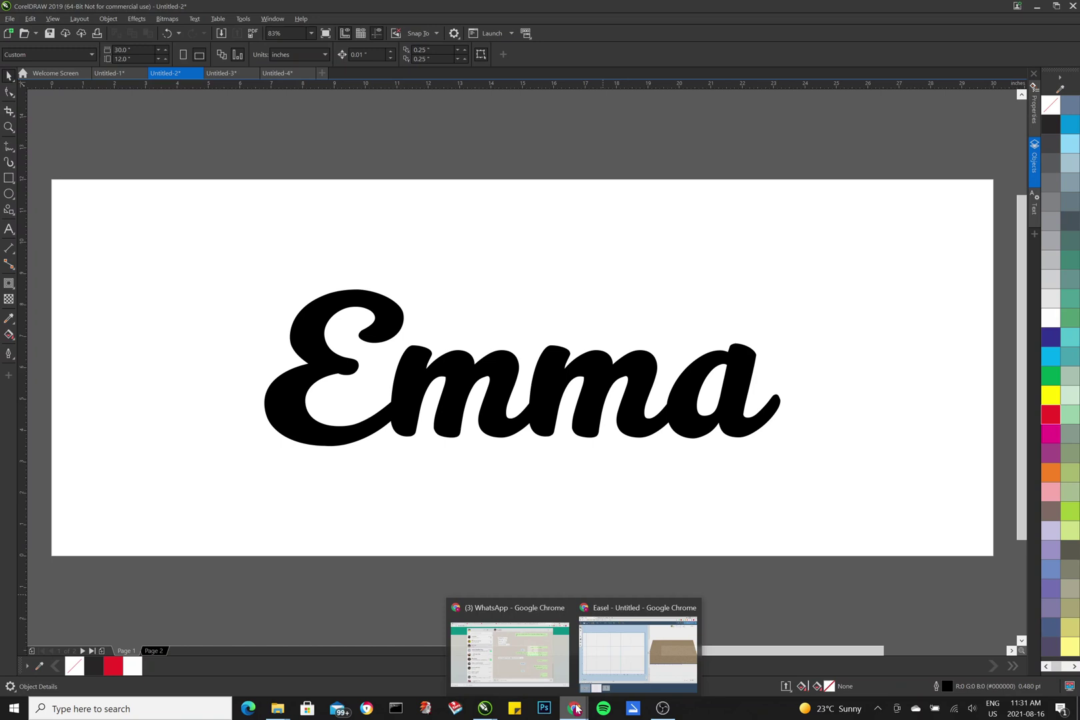
{"action": "left_click", "coordinate": [633, 659]}
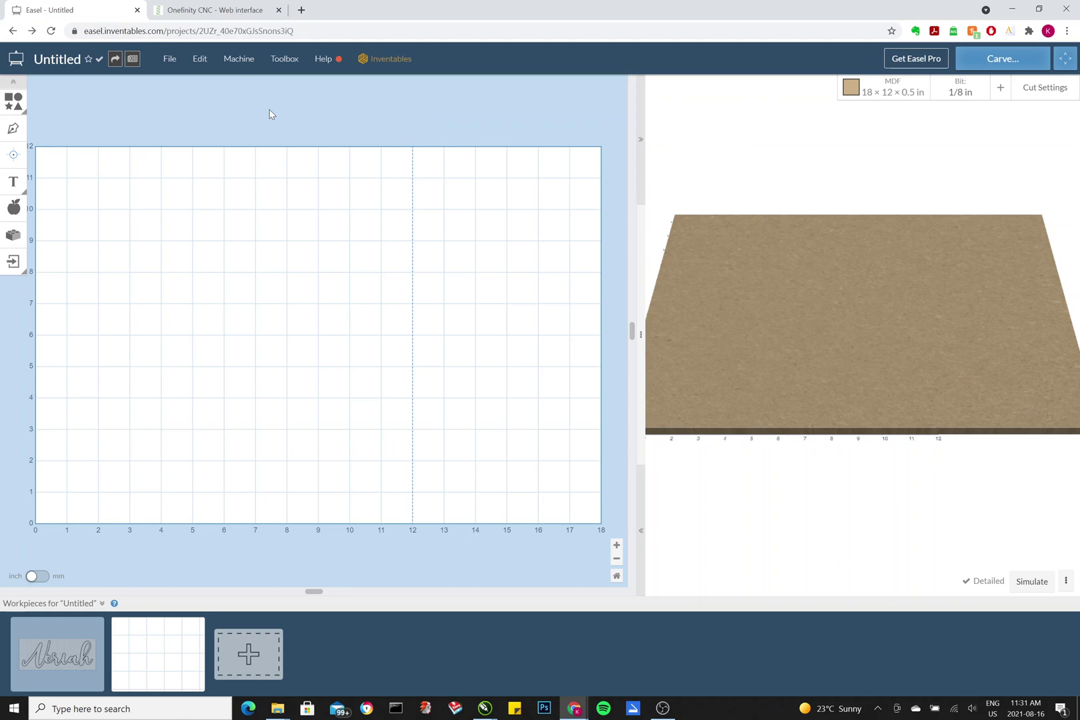
{"action": "left_click", "coordinate": [238, 62]}
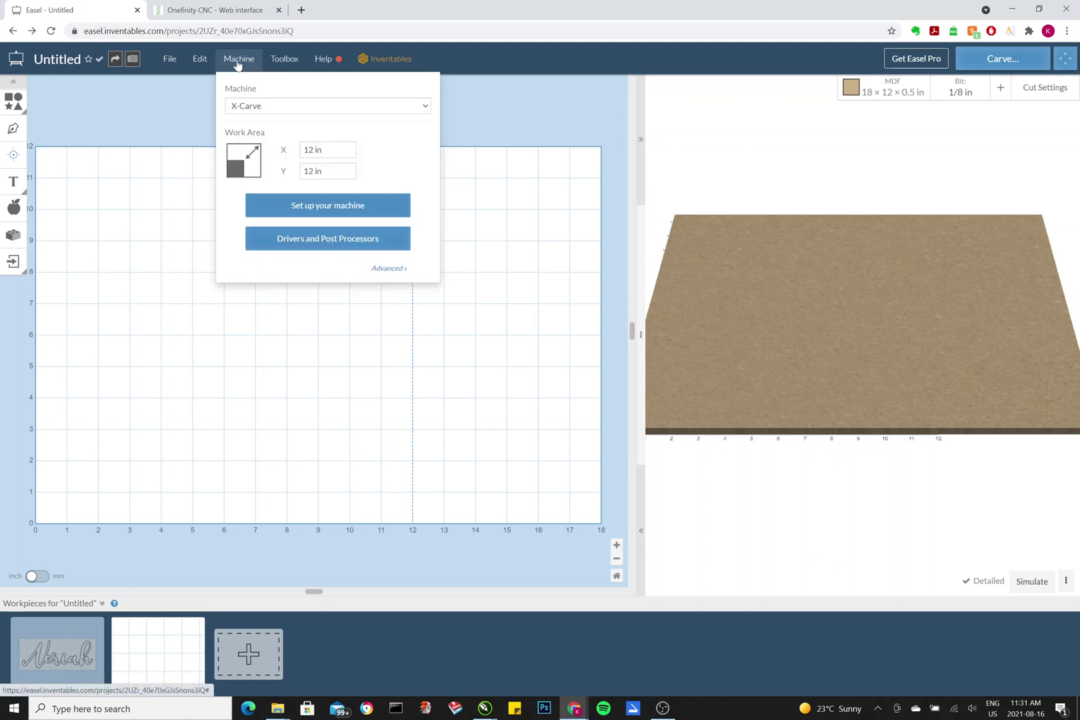
{"action": "left_click", "coordinate": [244, 111]}
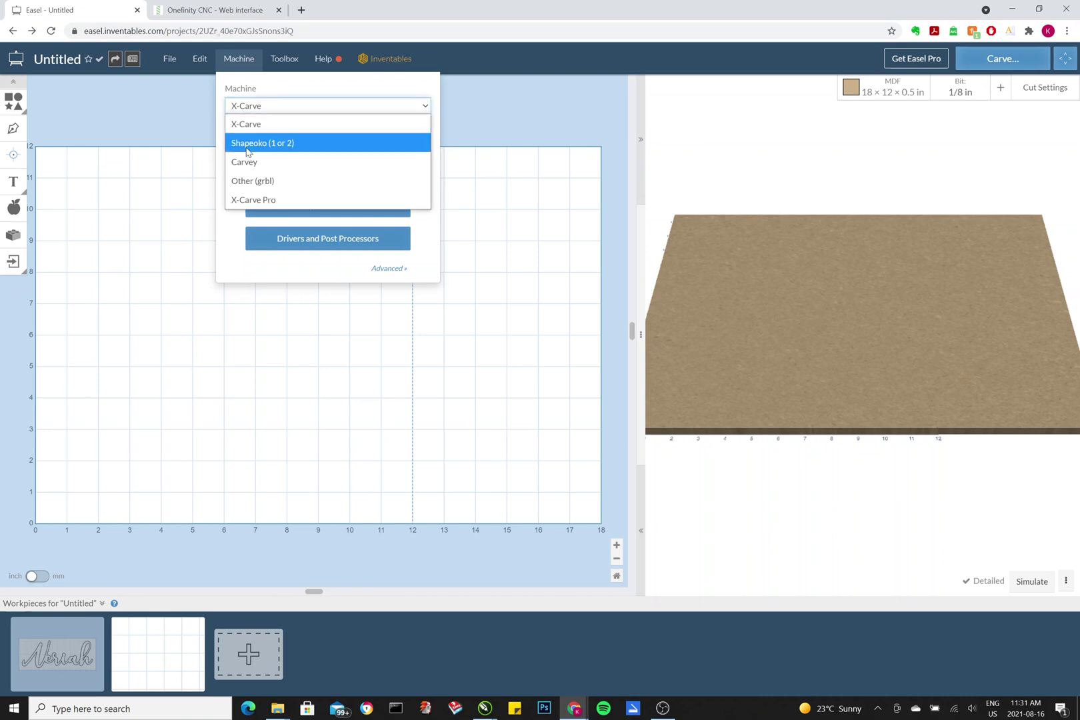
{"action": "left_click", "coordinate": [254, 185]}
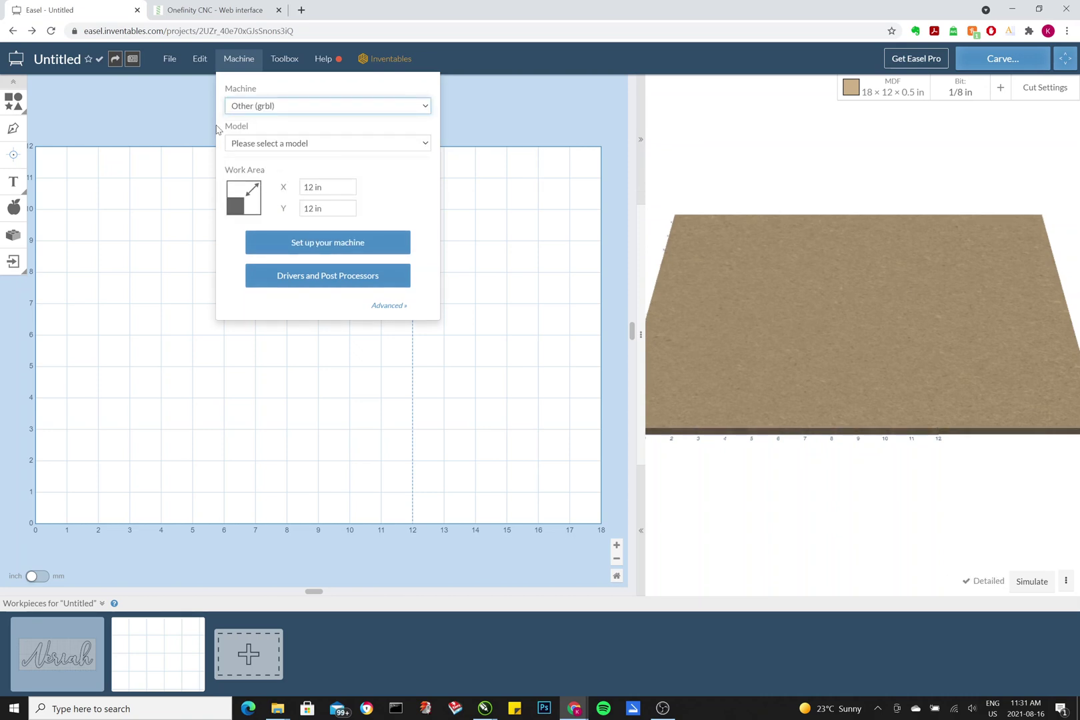
{"action": "left_click", "coordinate": [308, 146]}
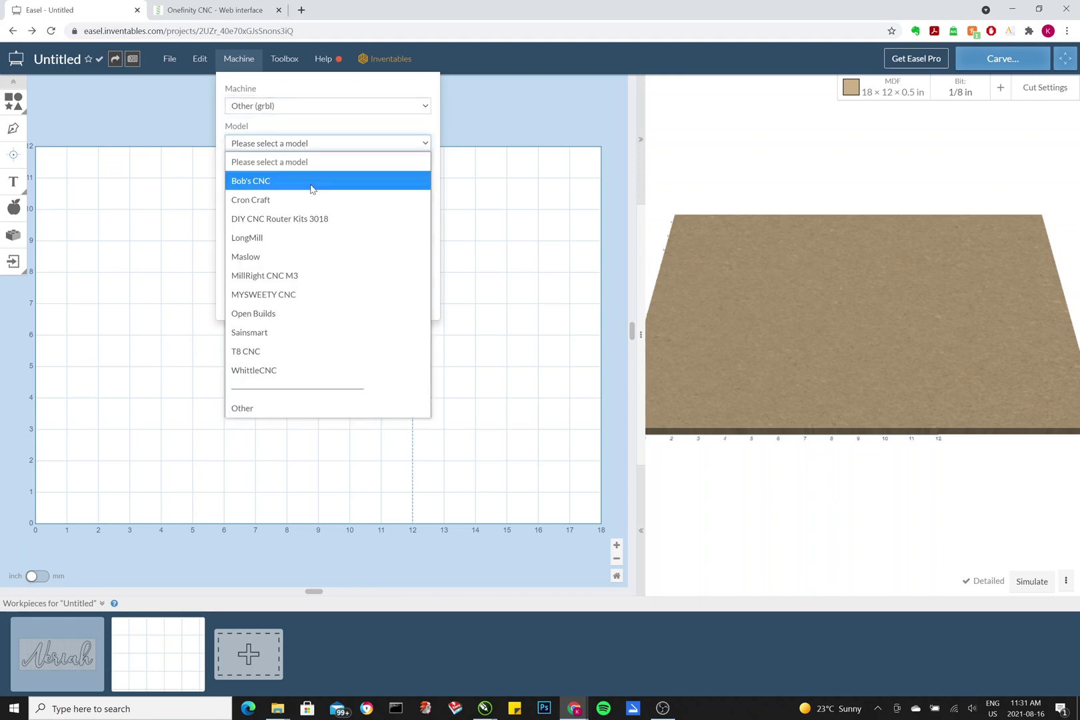
{"action": "left_click", "coordinate": [257, 408]}
Step: Set the machine's work area to 32.25 in for both X and Y
{"action": "left_click", "coordinate": [289, 191]}
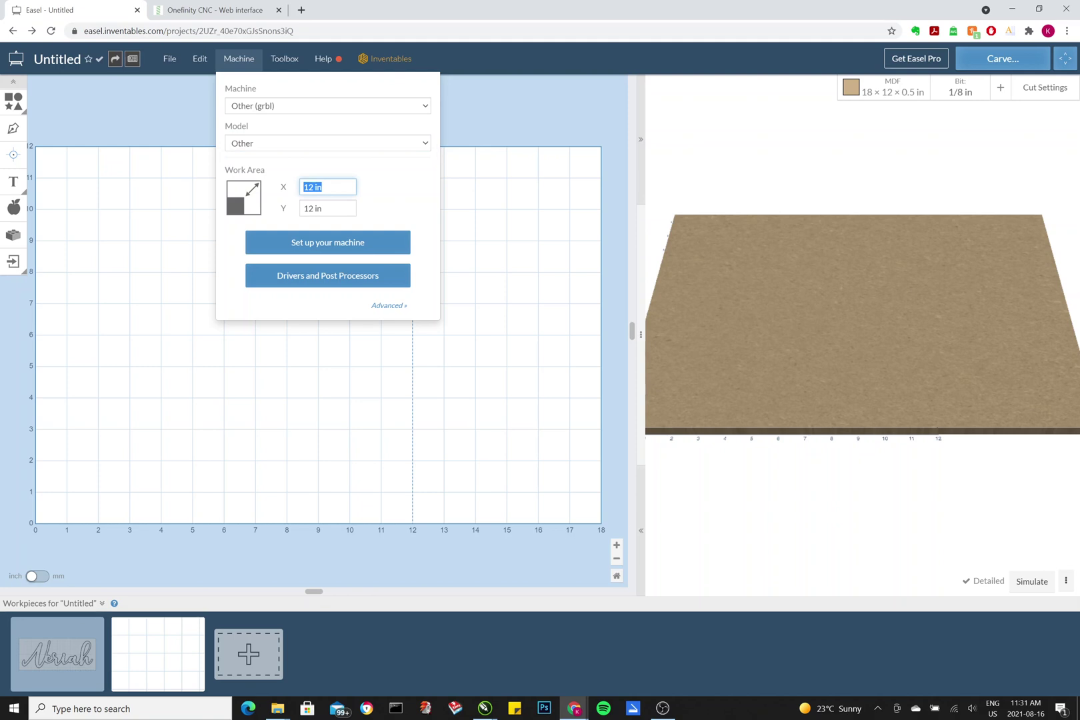
{"action": "type", "text": "32."}
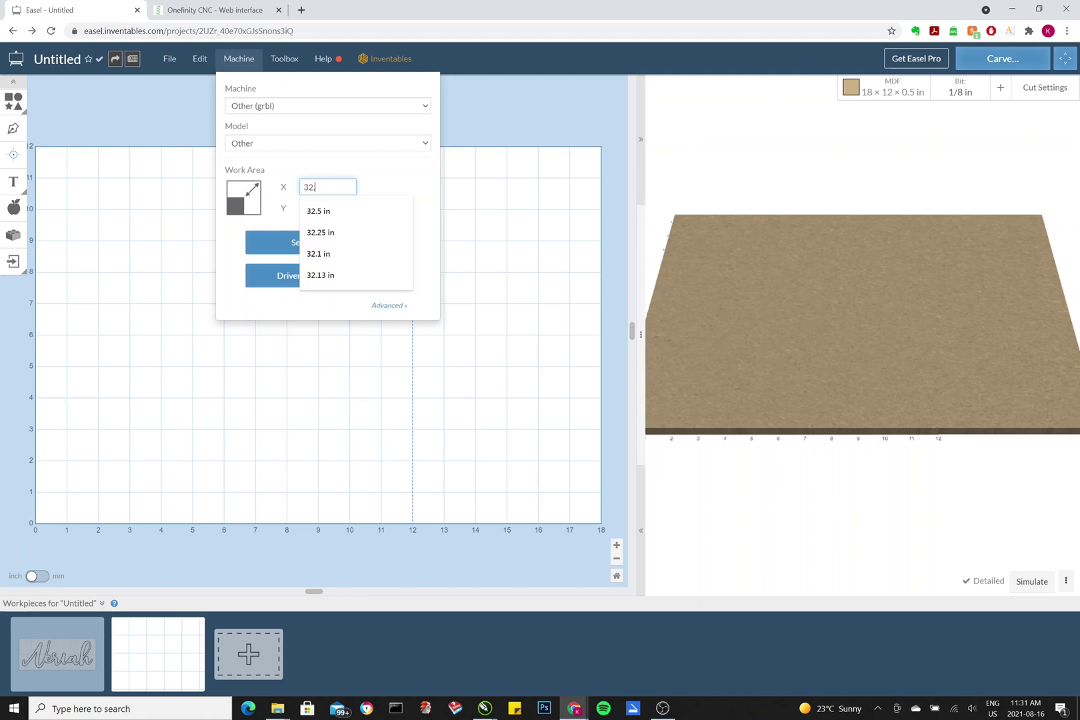
{"action": "type", "text": "25"}
{"action": "key", "text": "Return"}
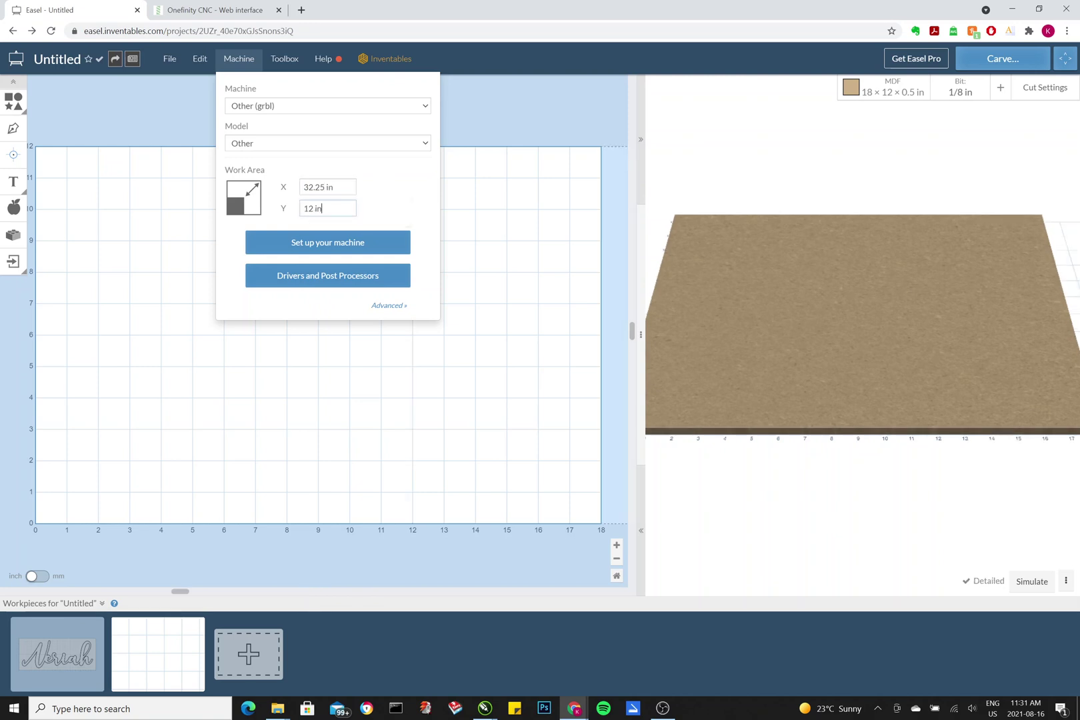
{"action": "key", "text": "ctrl+a"}
{"action": "type", "text": "32"}
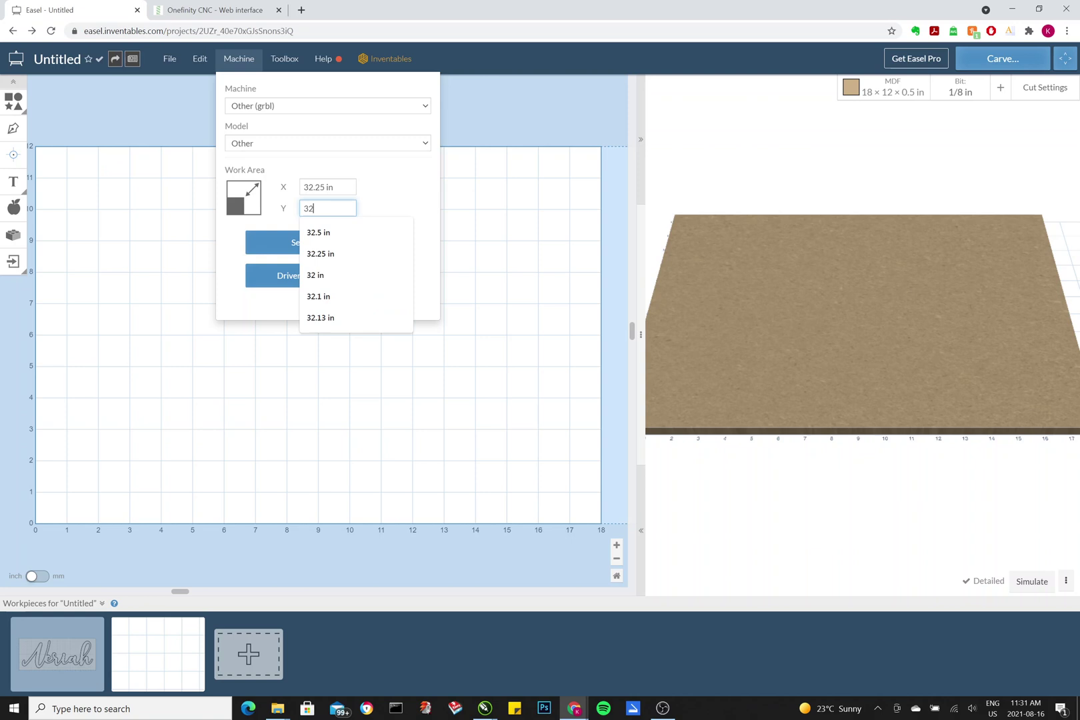
{"action": "type", "text": ".25"}
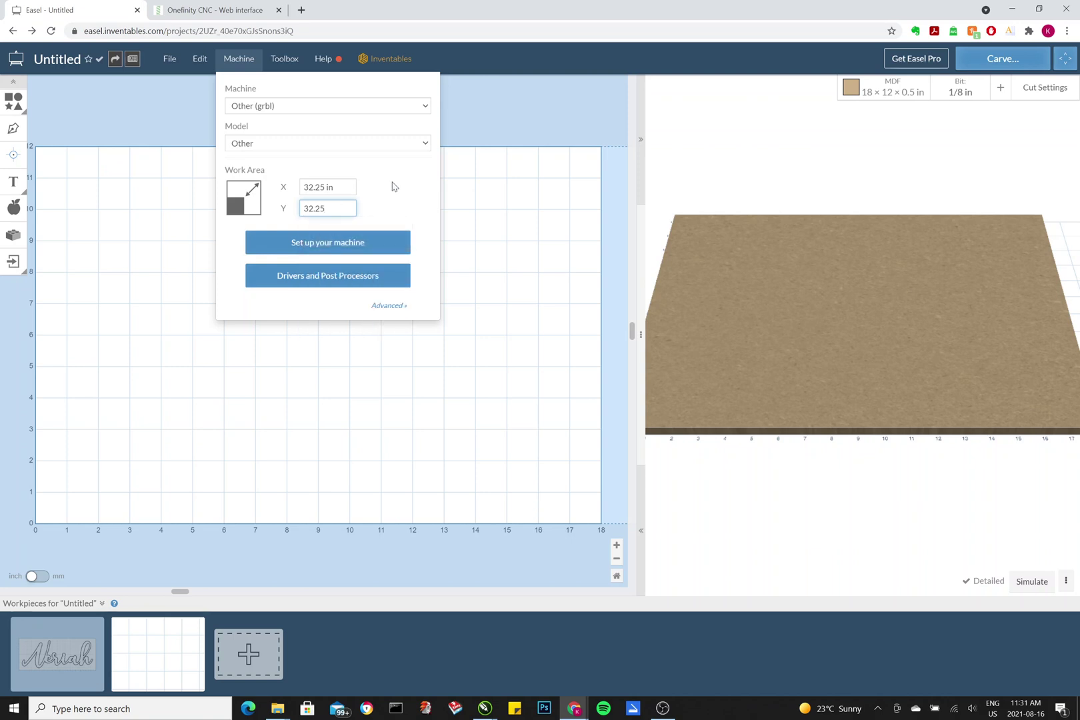
{"action": "left_click", "coordinate": [519, 130]}
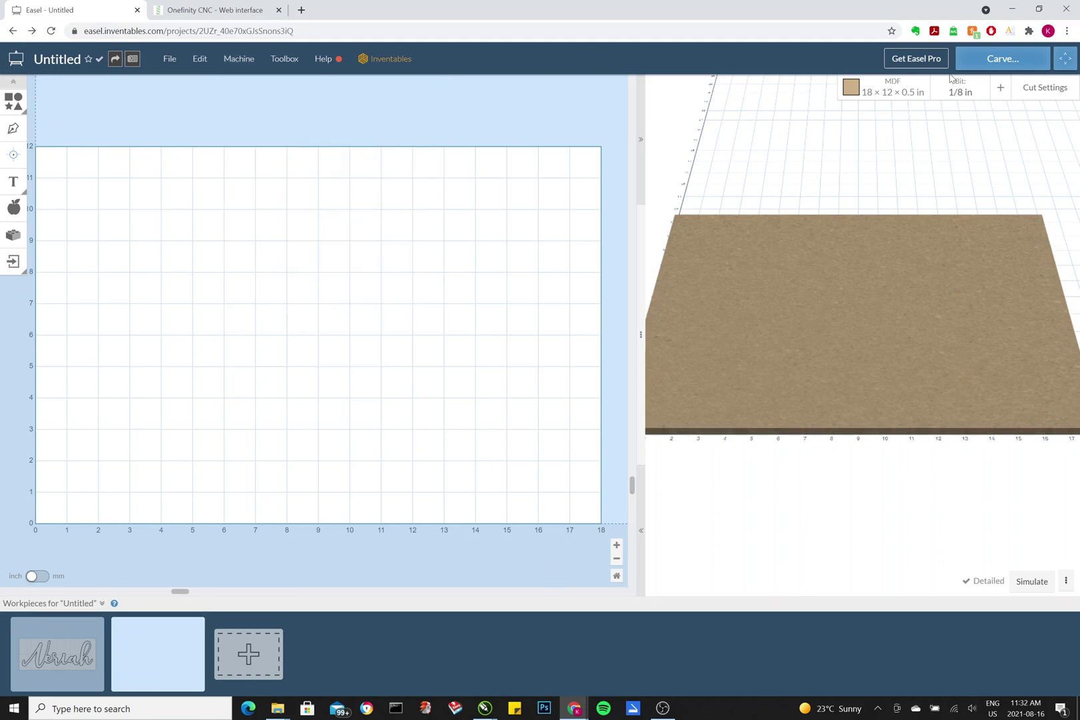
Step: Review the workpiece's material dimensions and the list of available material types without changing them
{"action": "left_click", "coordinate": [893, 92]}
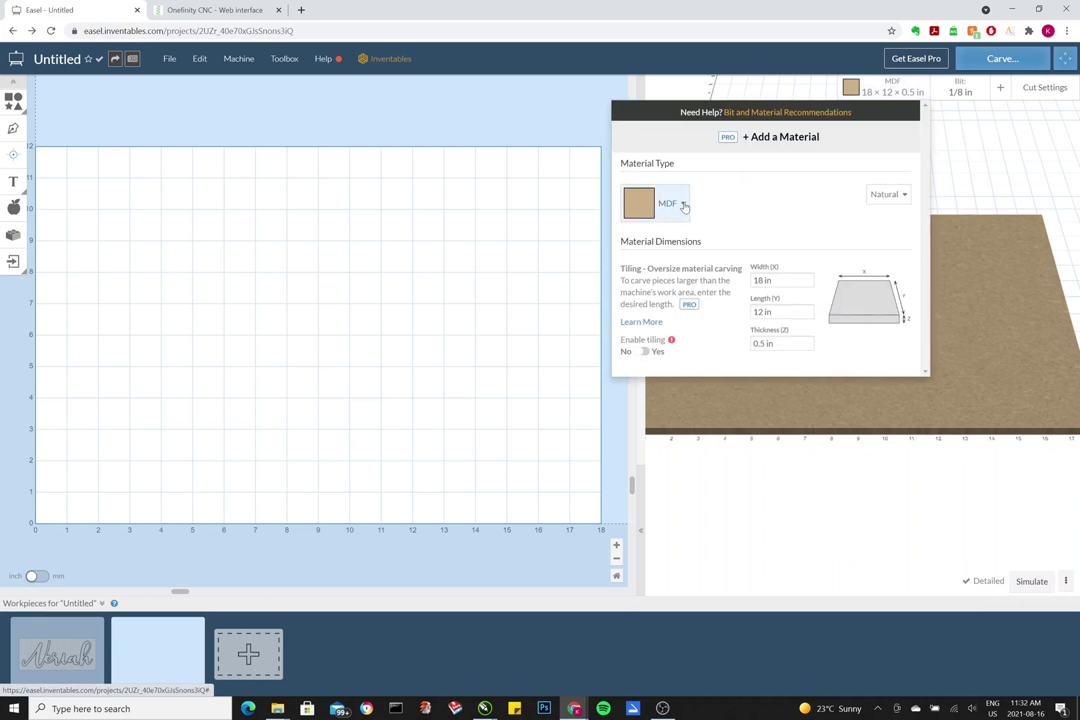
{"action": "left_click", "coordinate": [772, 280]}
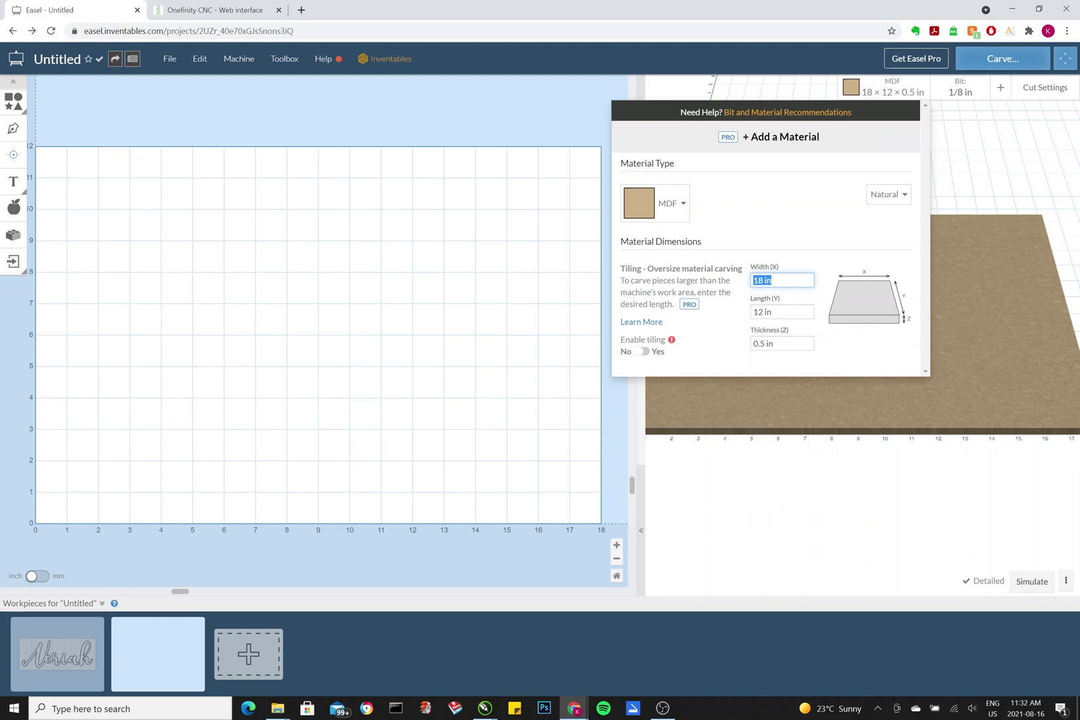
{"action": "key", "text": "Tab"}
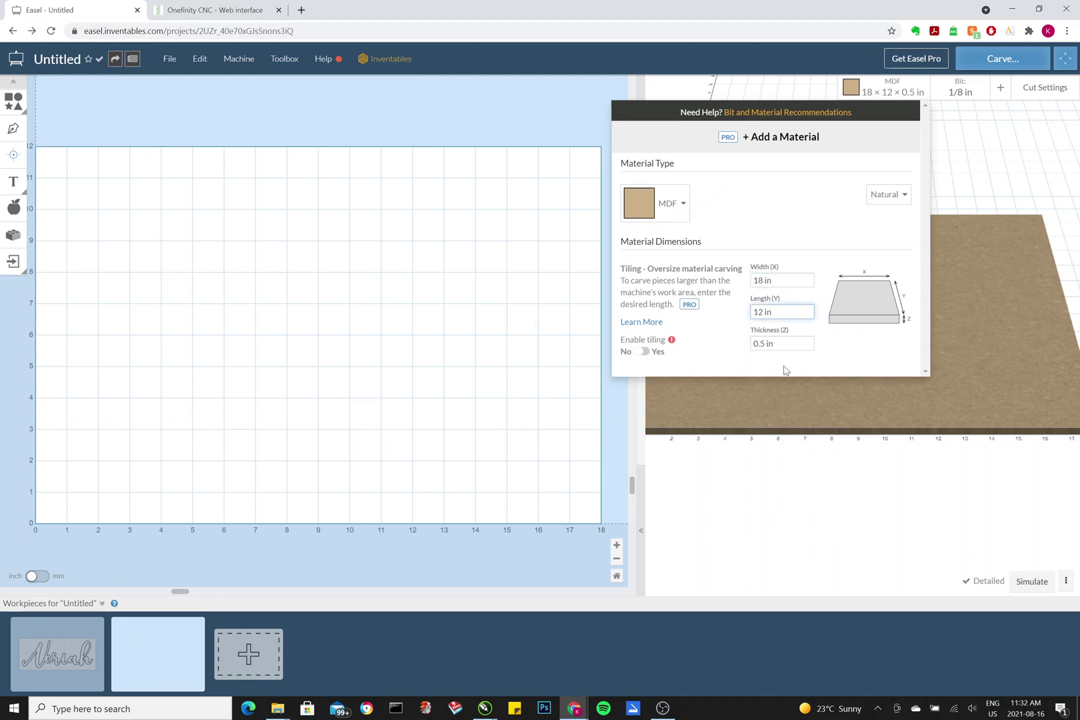
{"action": "key", "text": "Tab"}
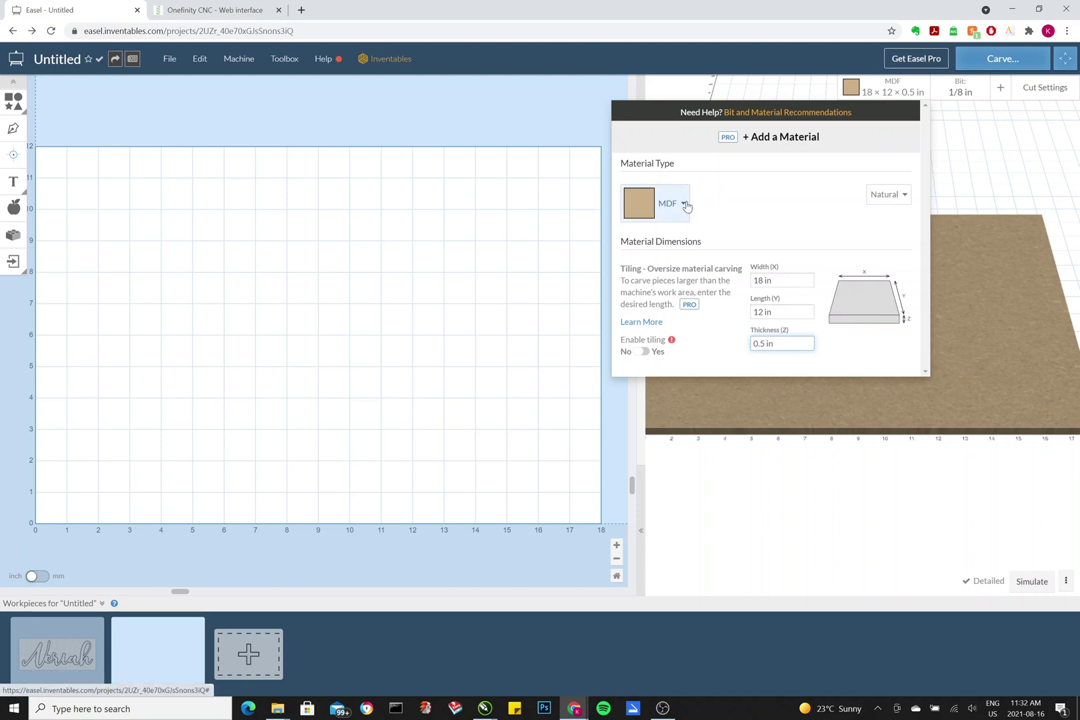
{"action": "left_click", "coordinate": [685, 204]}
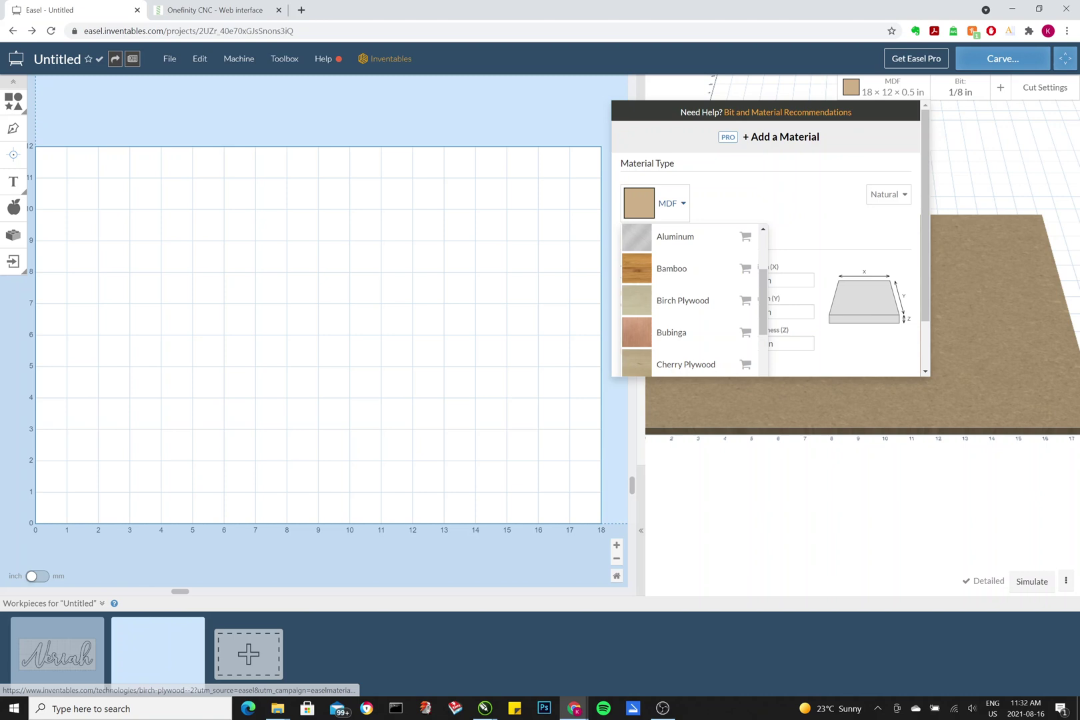
{"action": "left_click_drag", "start_coordinate": [763, 303], "coordinate": [764, 408]}
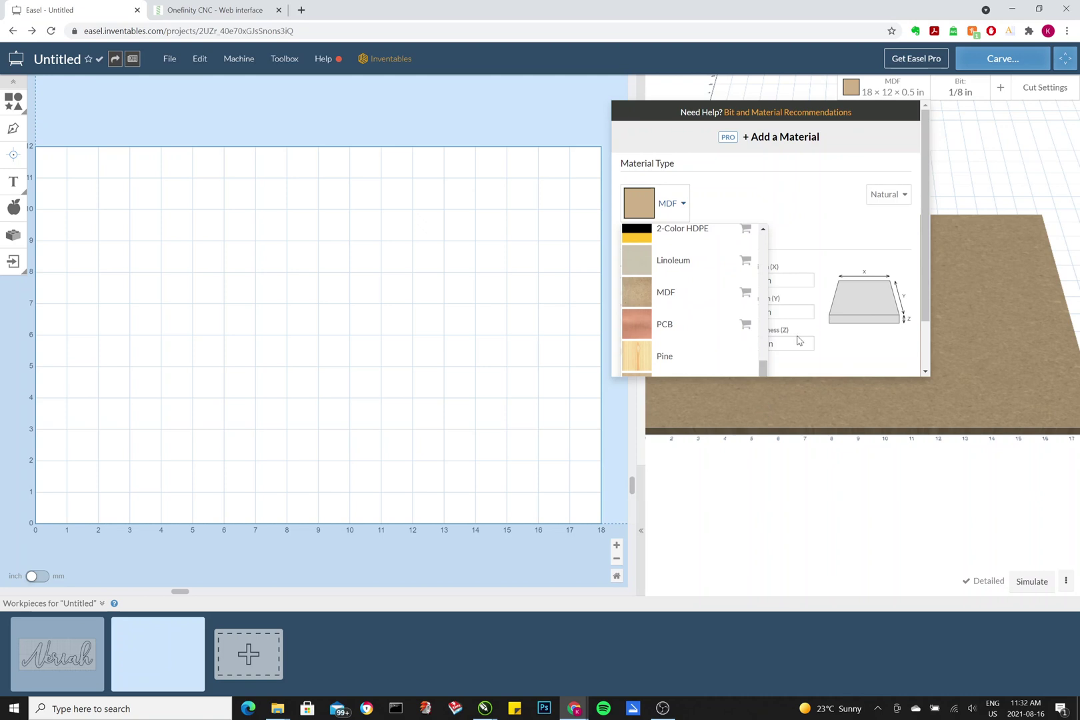
{"action": "left_click", "coordinate": [820, 215]}
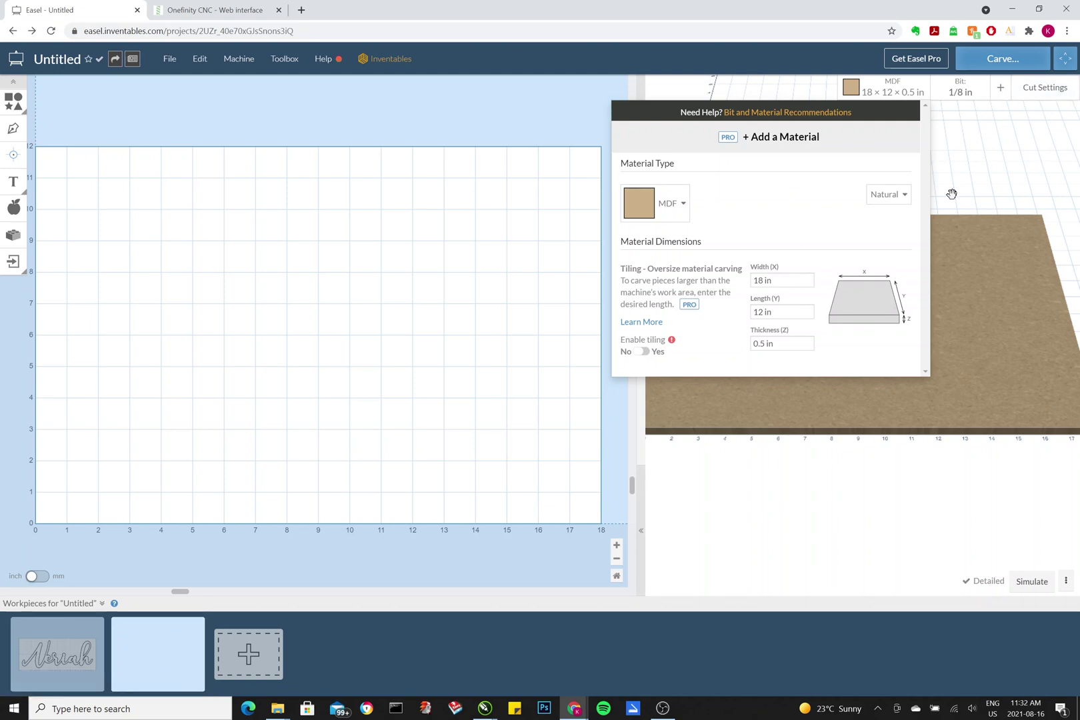
{"action": "left_click", "coordinate": [501, 116]}
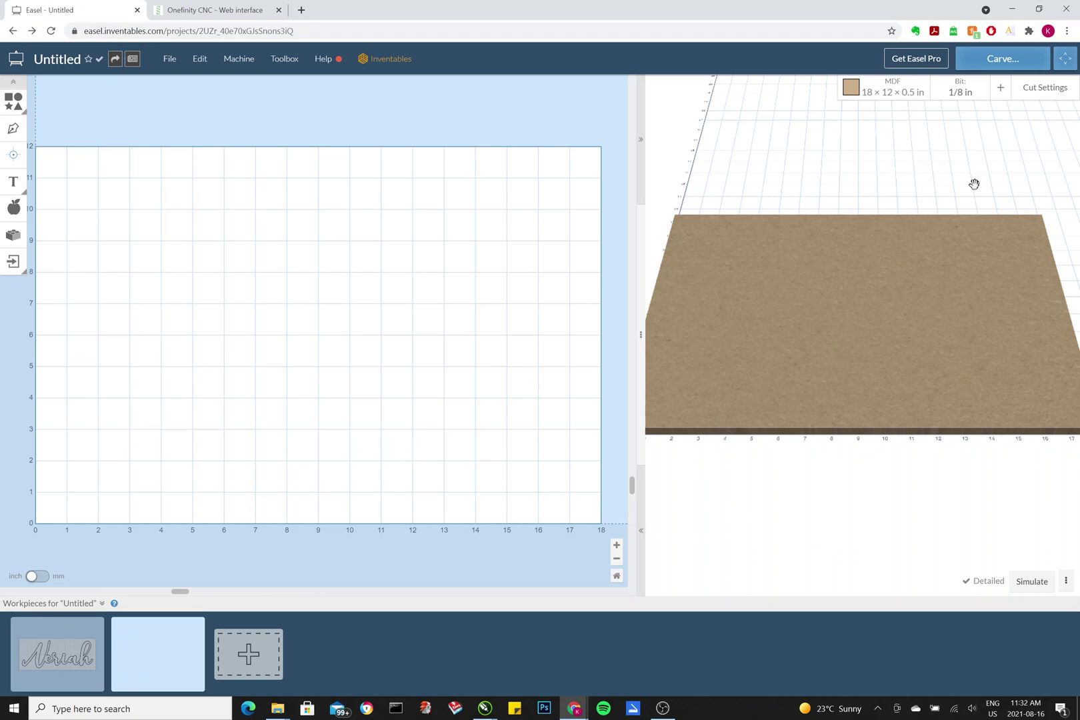
Step: Import the emma.svg file from the Desktop into the empty workpiece
{"action": "left_click", "coordinate": [170, 60]}
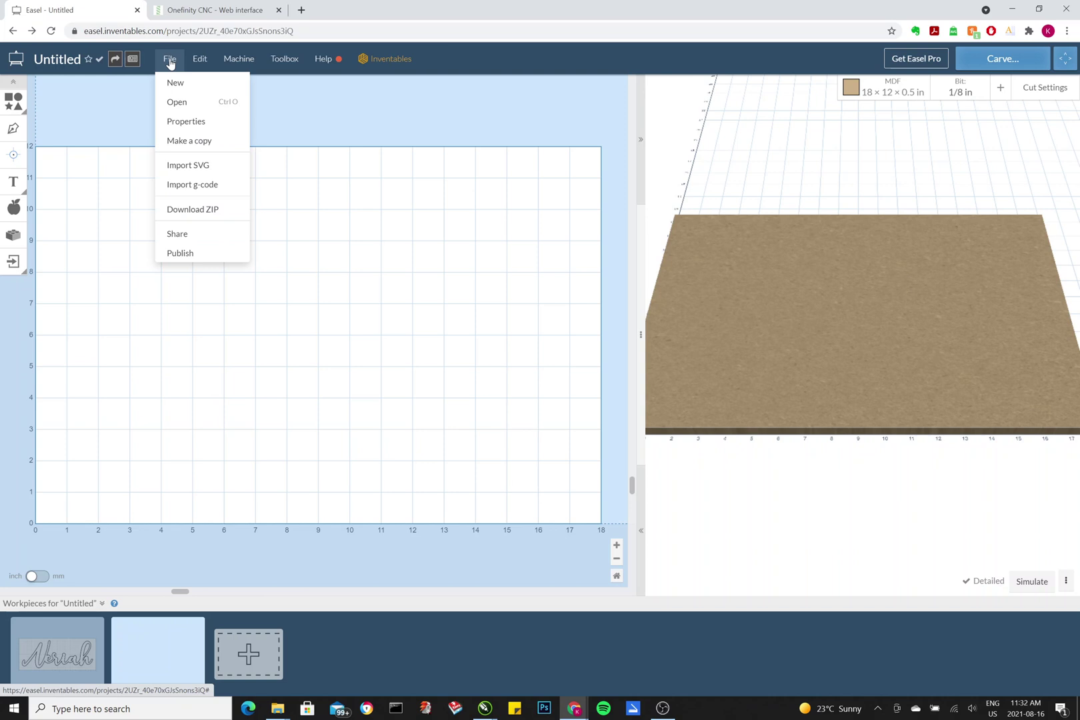
{"action": "left_click", "coordinate": [175, 165]}
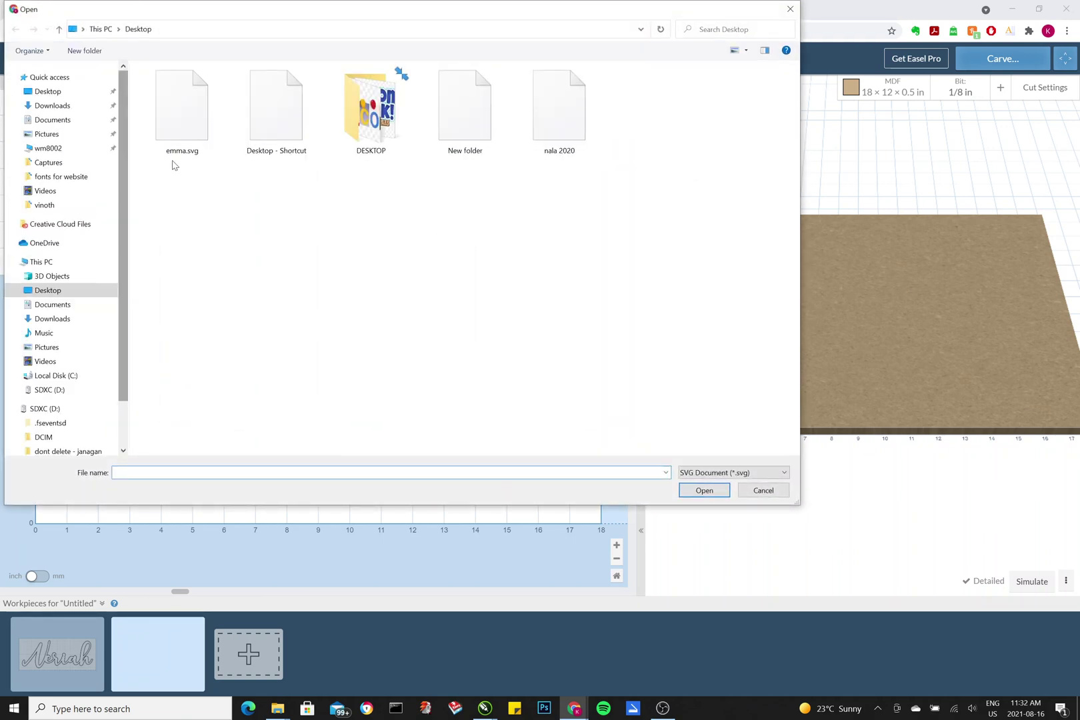
{"action": "left_click", "coordinate": [177, 121]}
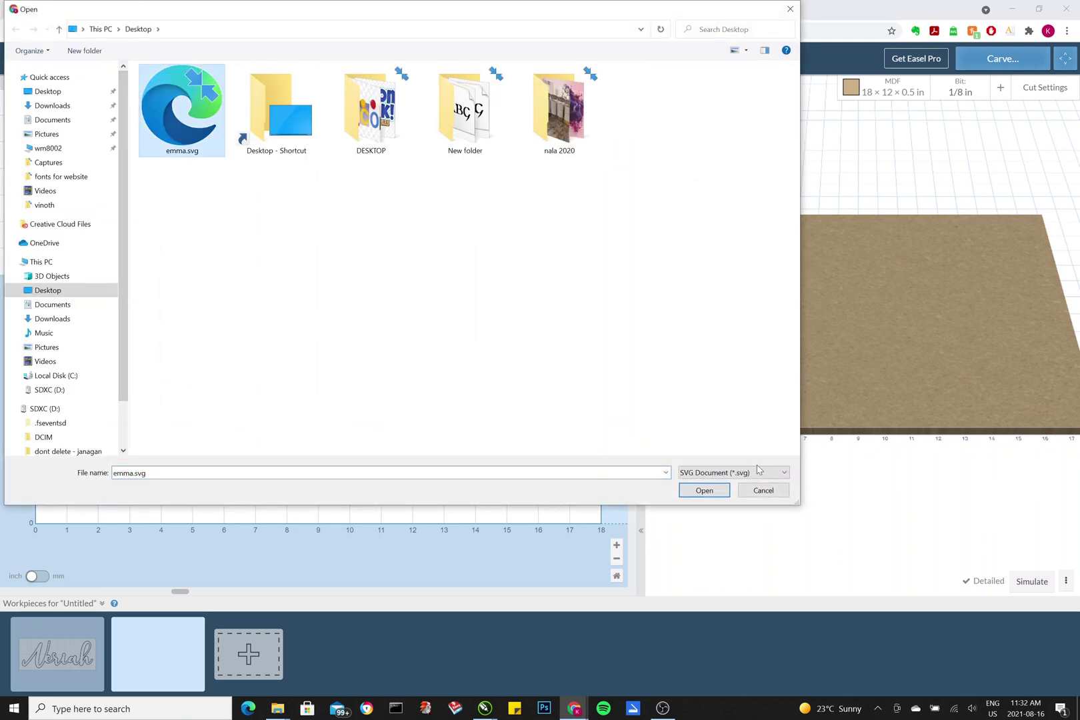
{"action": "left_click", "coordinate": [701, 491]}
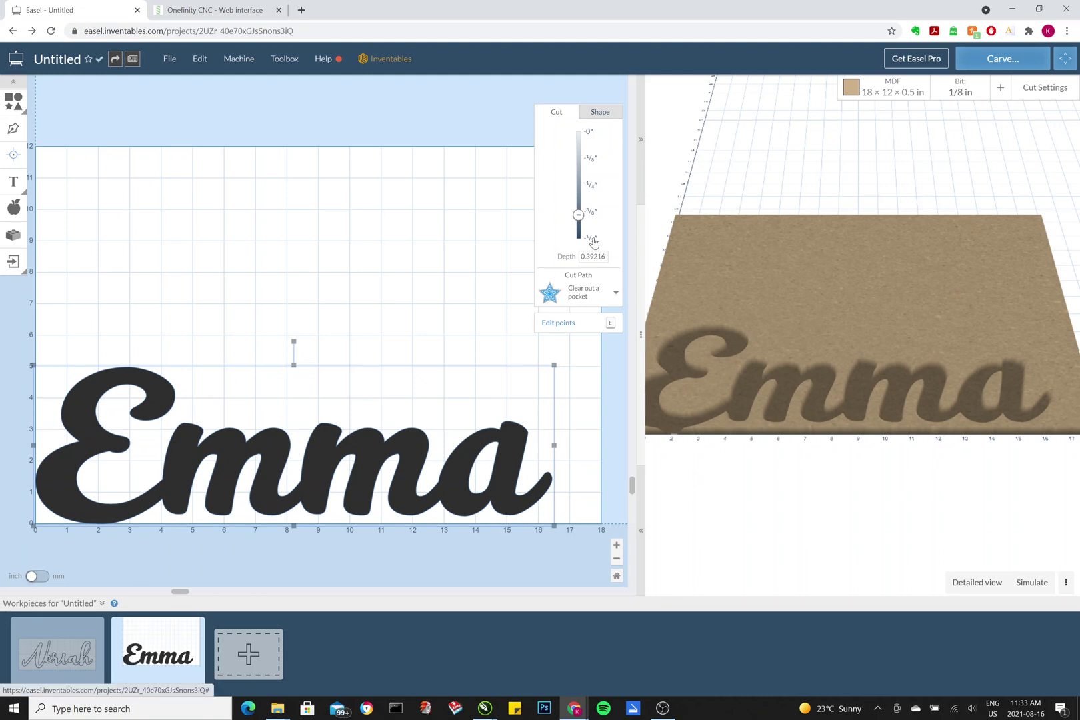
Step: Set the imported lettering's cut depth to the full 0.5 in and its cut path to Cut outside shape path
{"action": "left_click", "coordinate": [593, 240]}
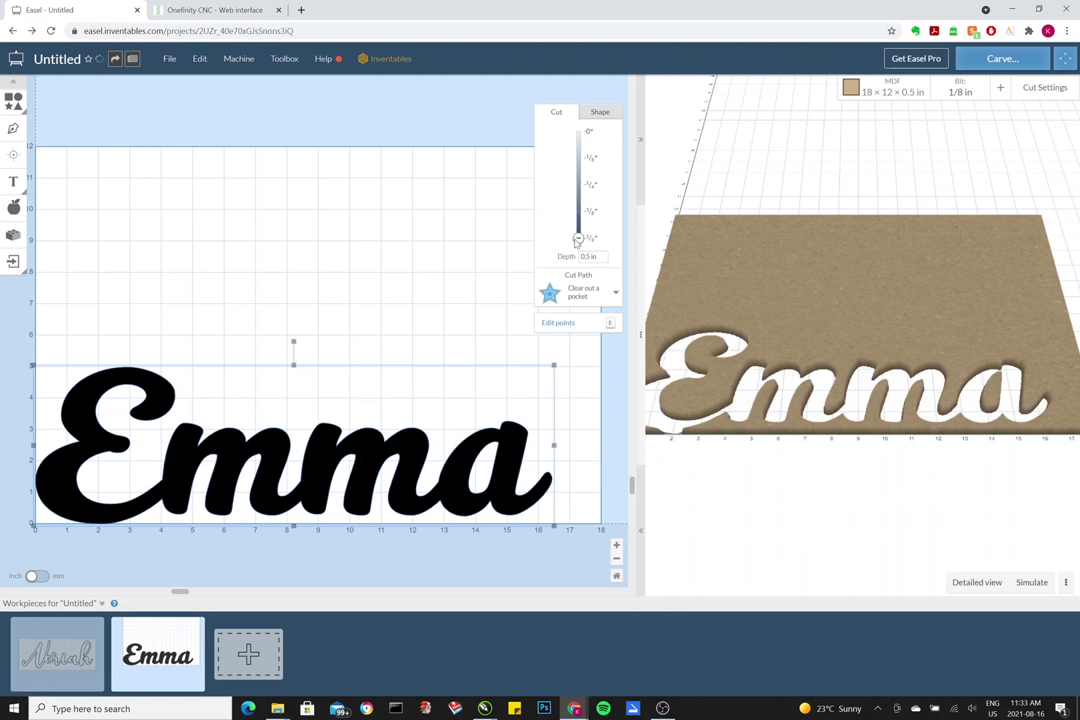
{"action": "left_click", "coordinate": [599, 294]}
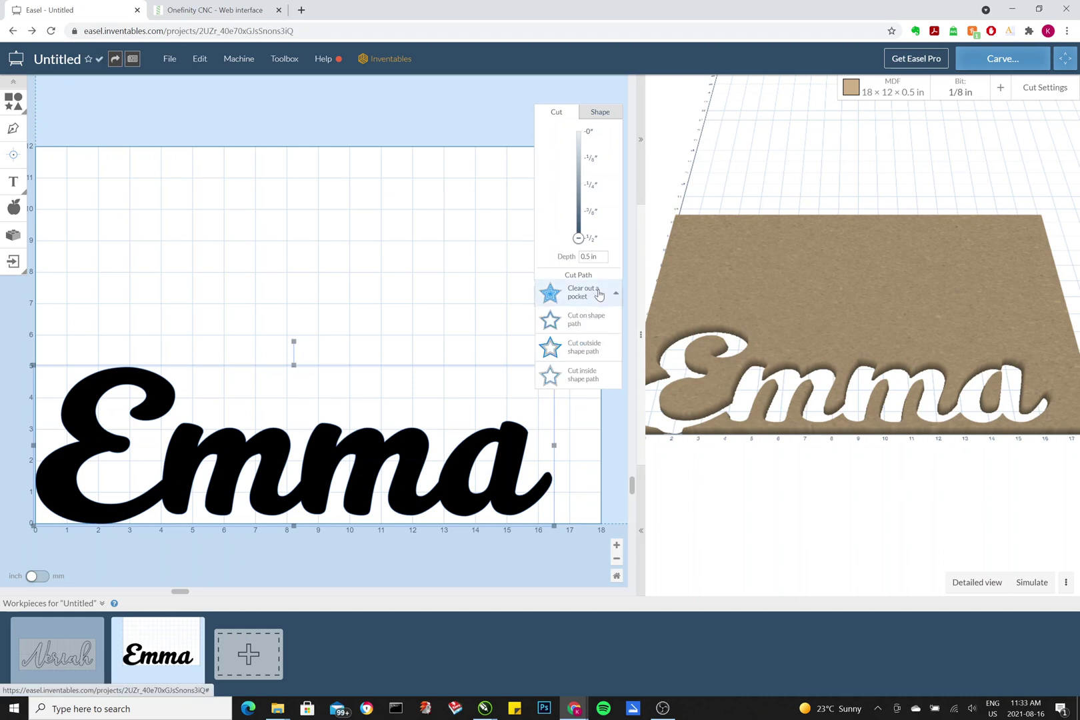
{"action": "left_click", "coordinate": [592, 352]}
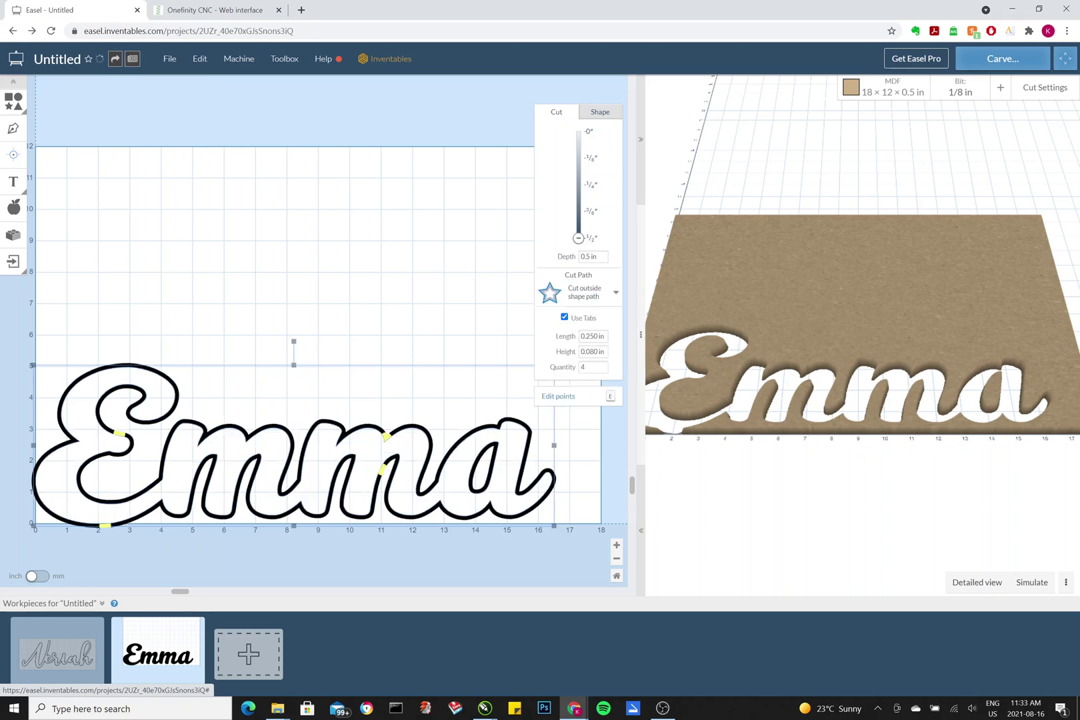
Step: Turn off tabs for the lettering's outline cut and center the lettering on the material
{"action": "left_click_drag", "start_coordinate": [849, 392], "coordinate": [844, 482]}
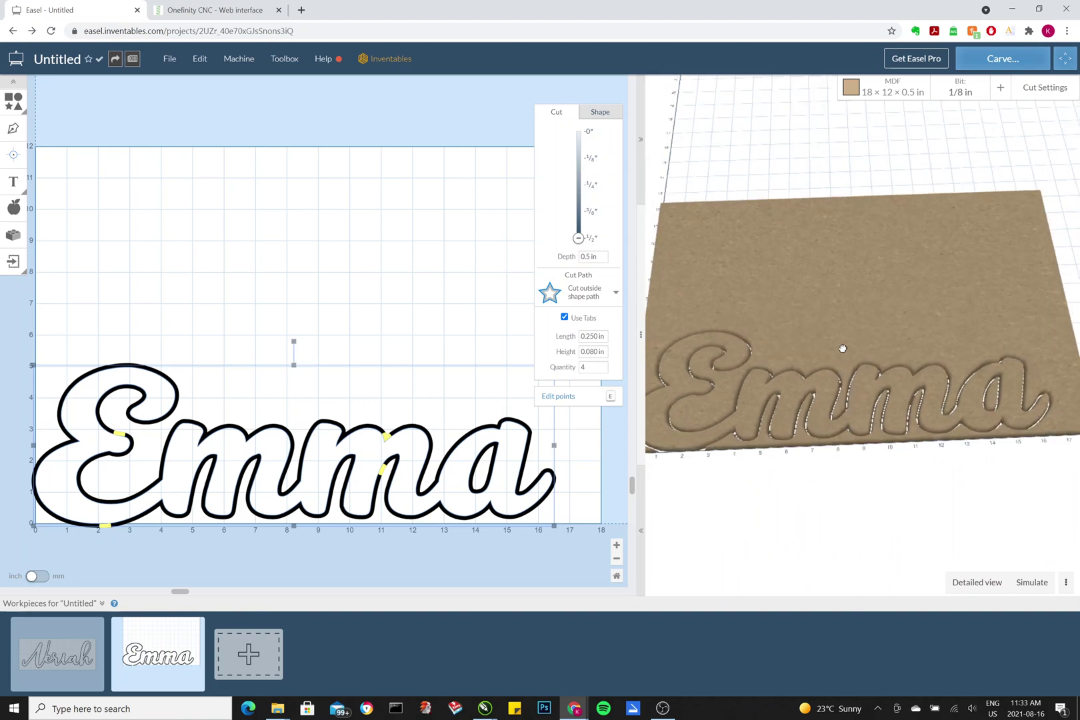
{"action": "left_click_drag", "start_coordinate": [843, 348], "coordinate": [897, 340]}
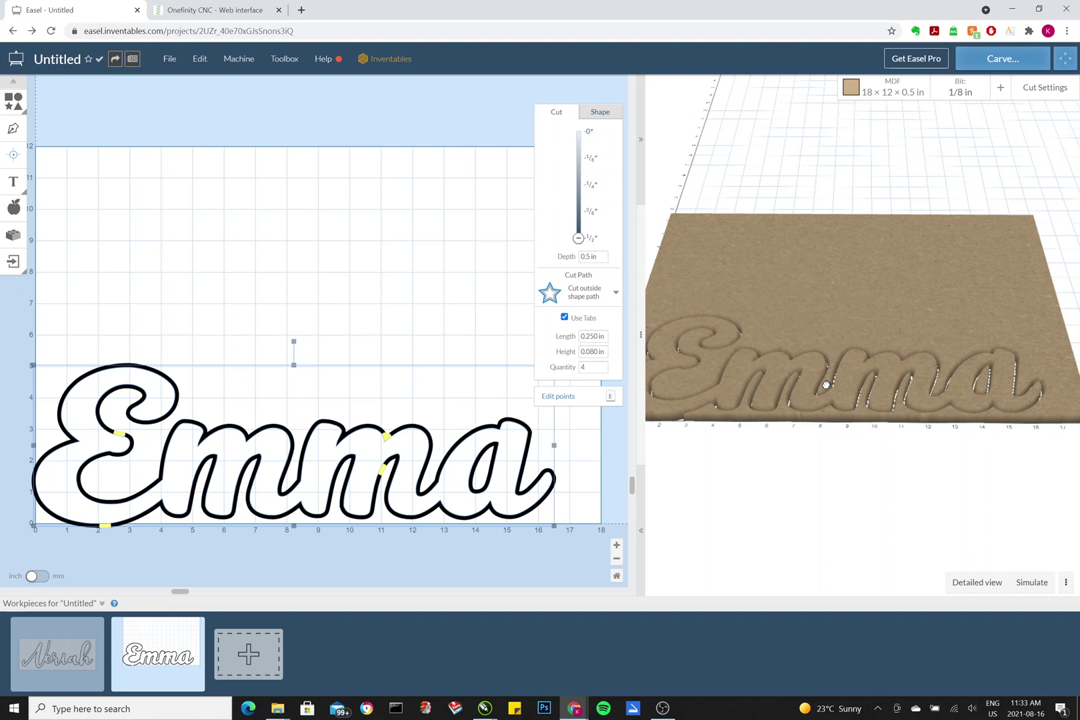
{"action": "left_click_drag", "start_coordinate": [826, 385], "coordinate": [774, 384]}
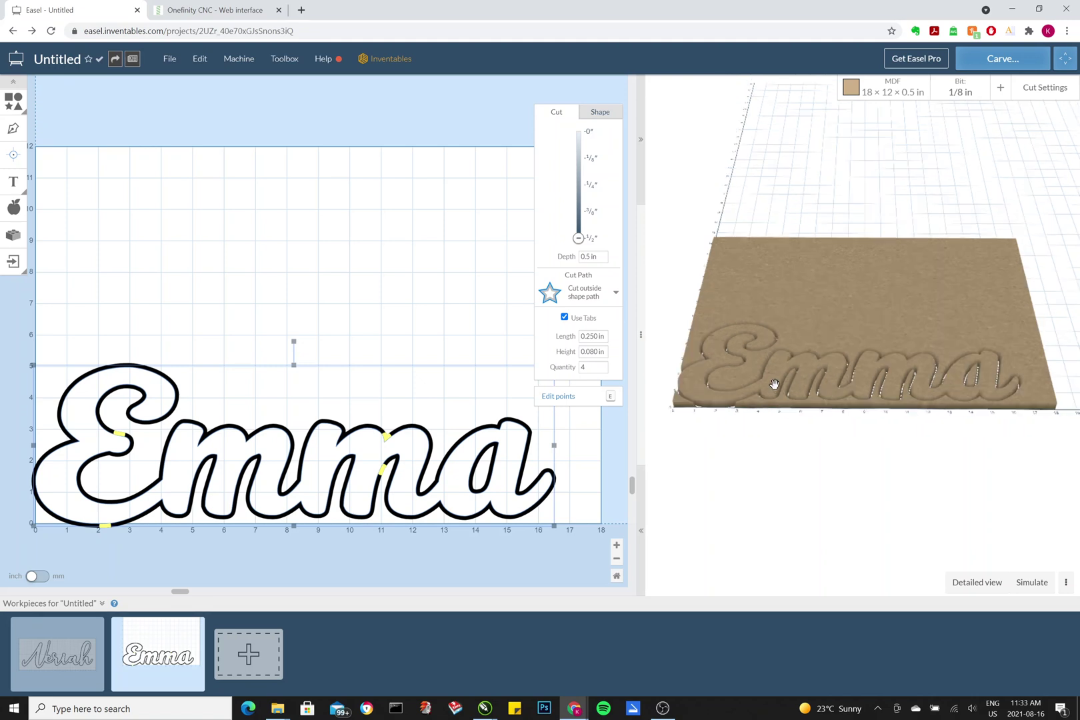
{"action": "scroll", "coordinate": [774, 384], "scroll_direction": "up", "scroll_amount": 5}
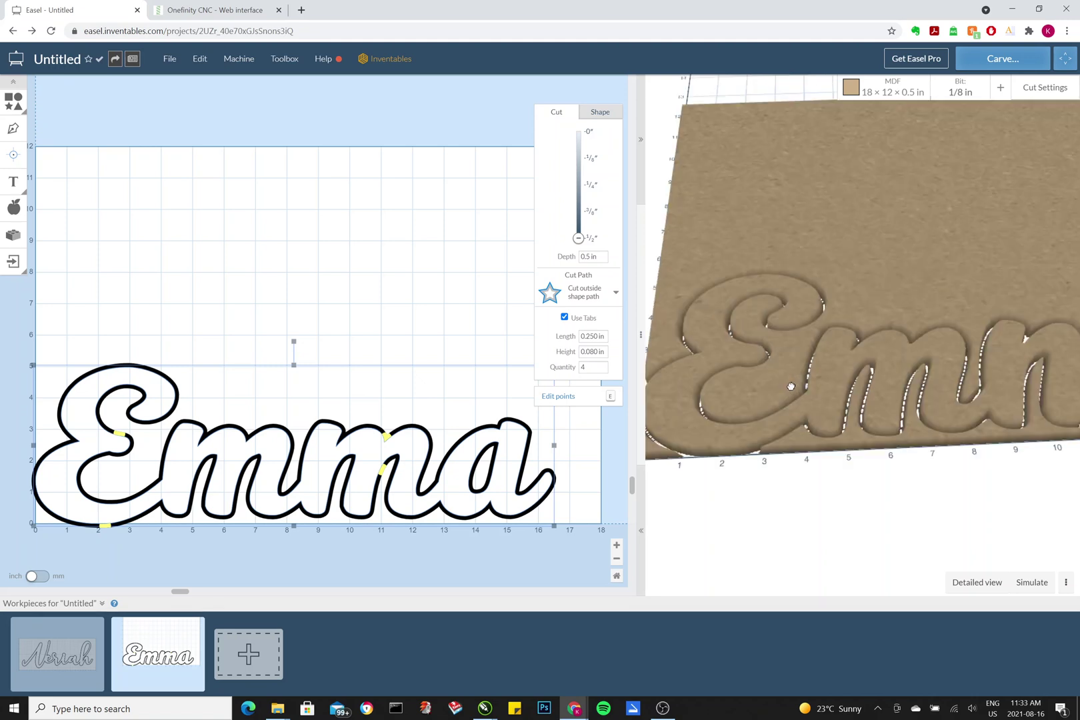
{"action": "left_click", "coordinate": [565, 318]}
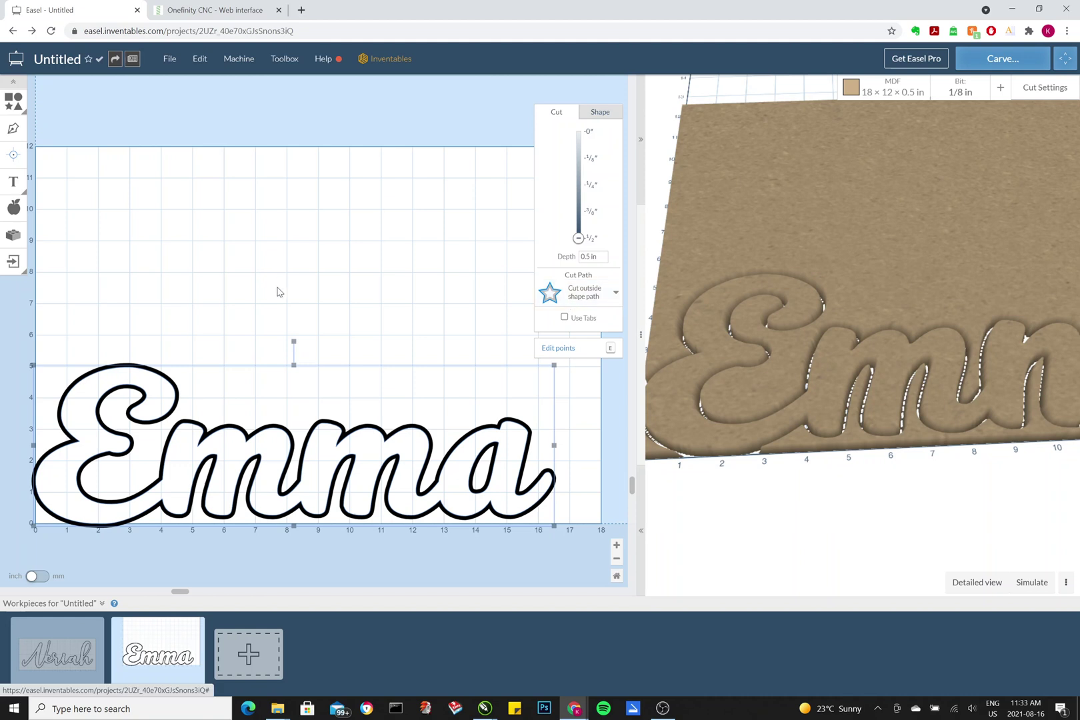
{"action": "left_click", "coordinate": [201, 59]}
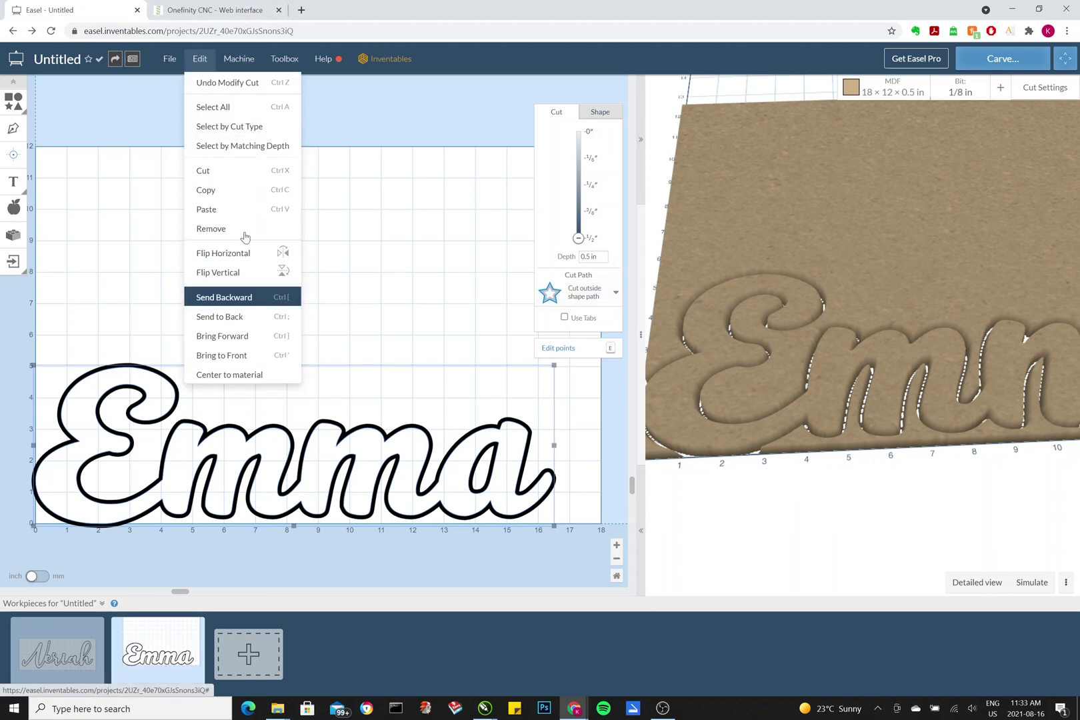
{"action": "left_click", "coordinate": [242, 379]}
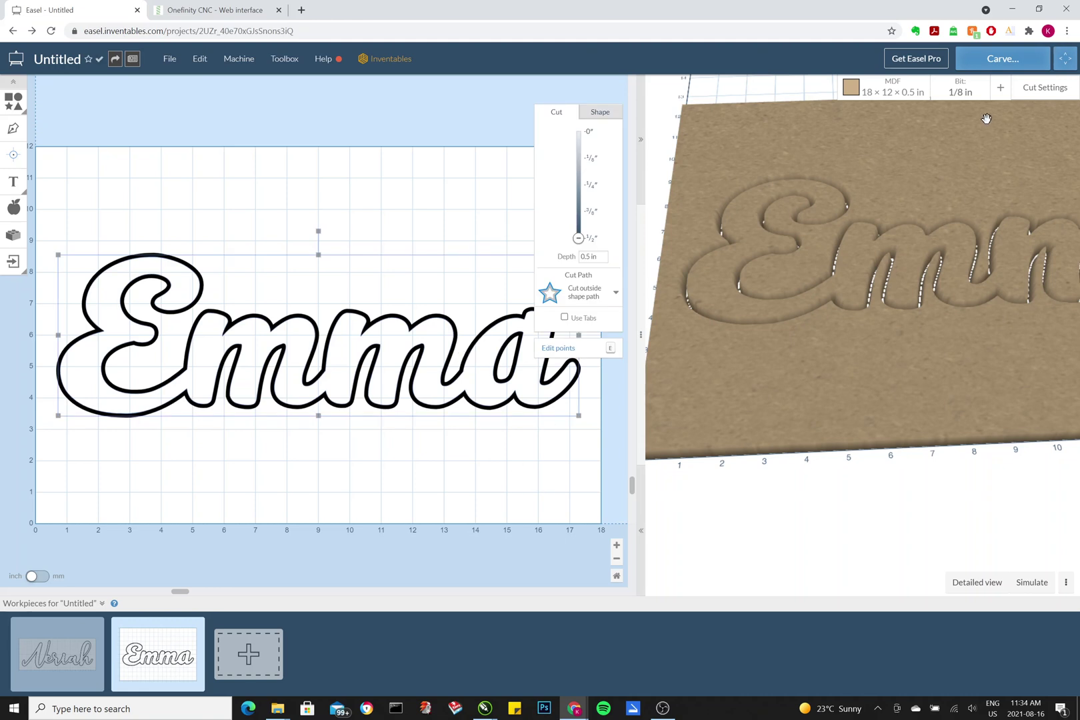
Step: Review the available end mills and V bits, including the width option for a custom end mill
{"action": "left_click", "coordinate": [964, 90]}
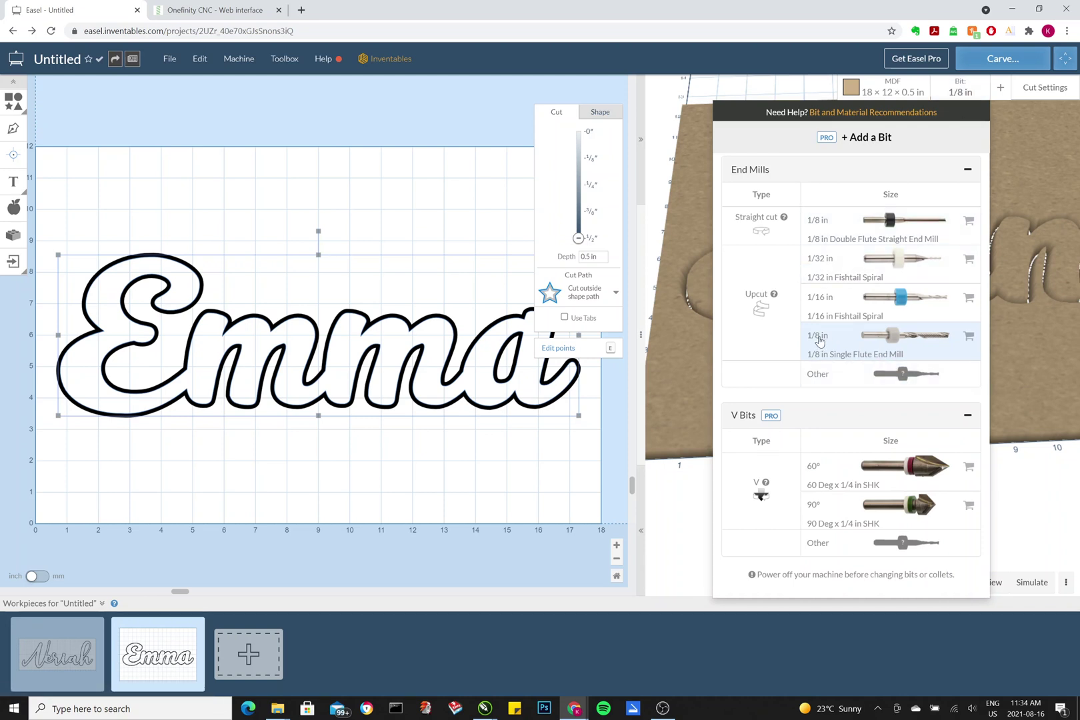
{"action": "left_click", "coordinate": [812, 379]}
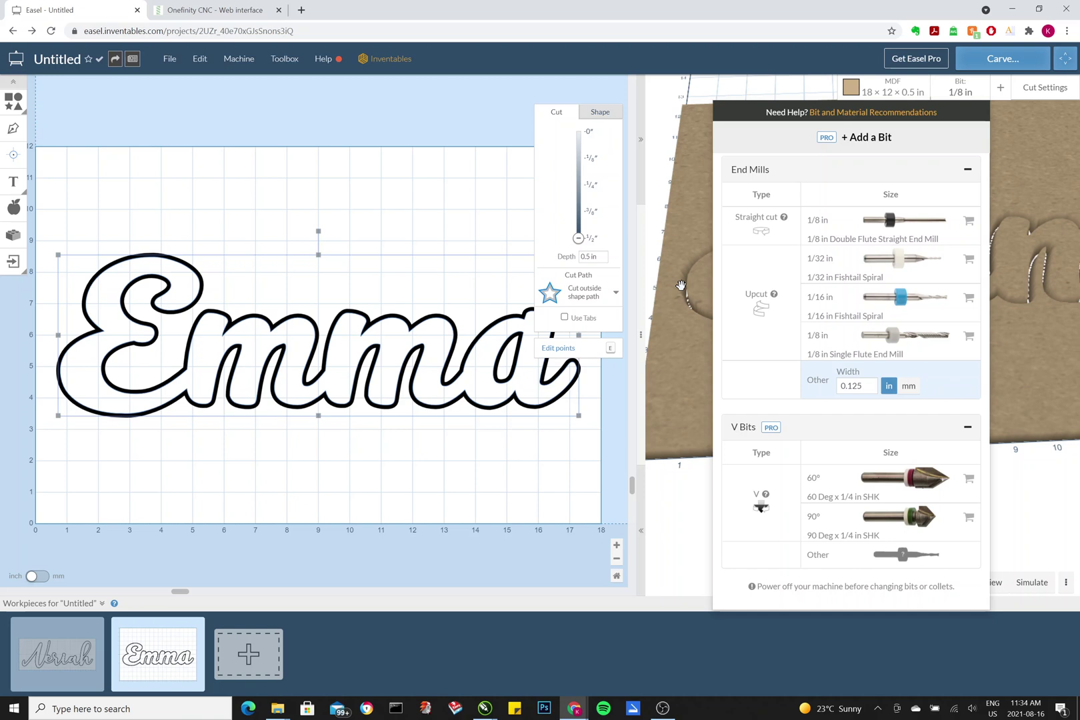
{"action": "left_click", "coordinate": [683, 312]}
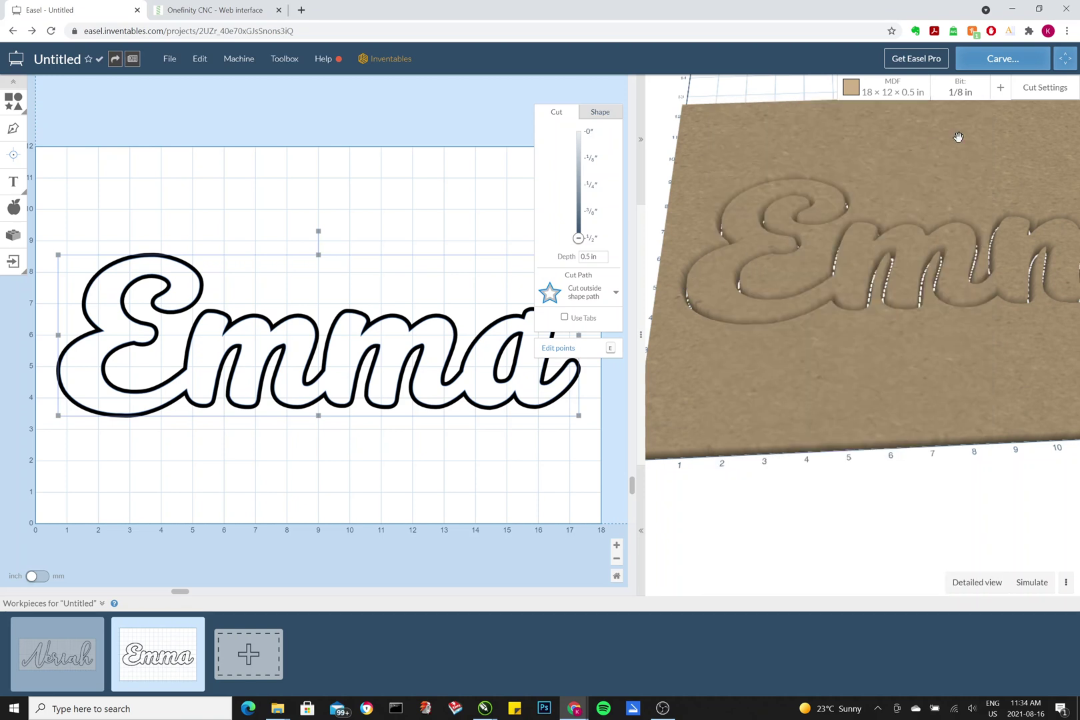
Step: Compare the automatic and manual cut settings, checking the manual feed rate, plunge rate and depth per pass
{"action": "left_click", "coordinate": [1048, 87]}
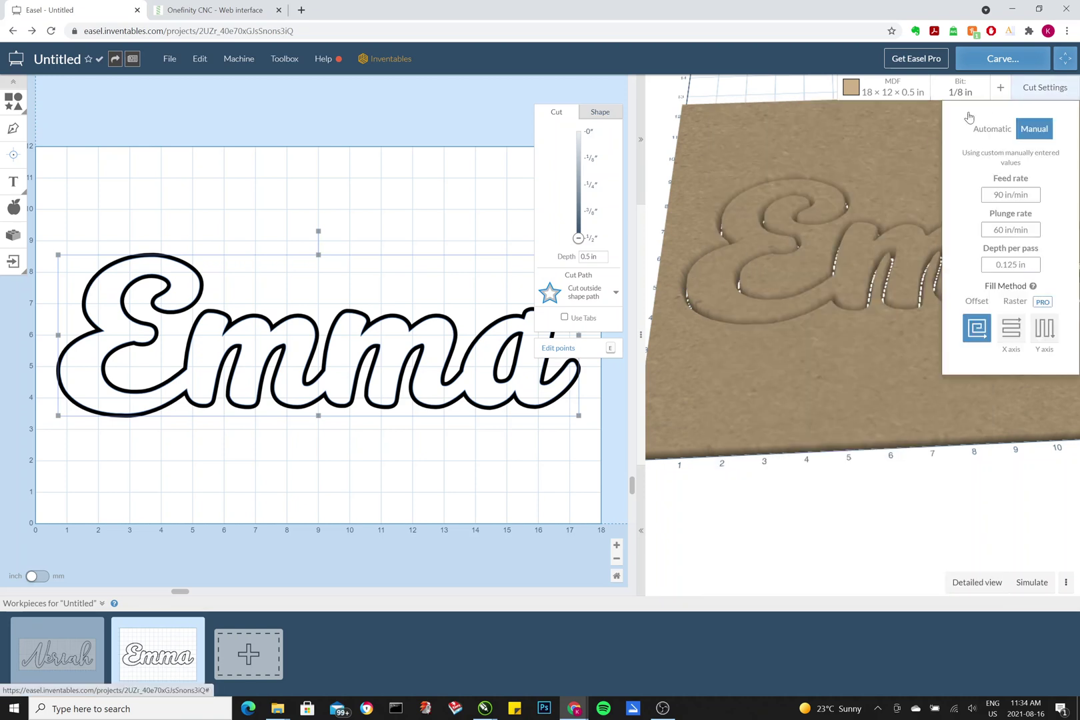
{"action": "left_click", "coordinate": [987, 130]}
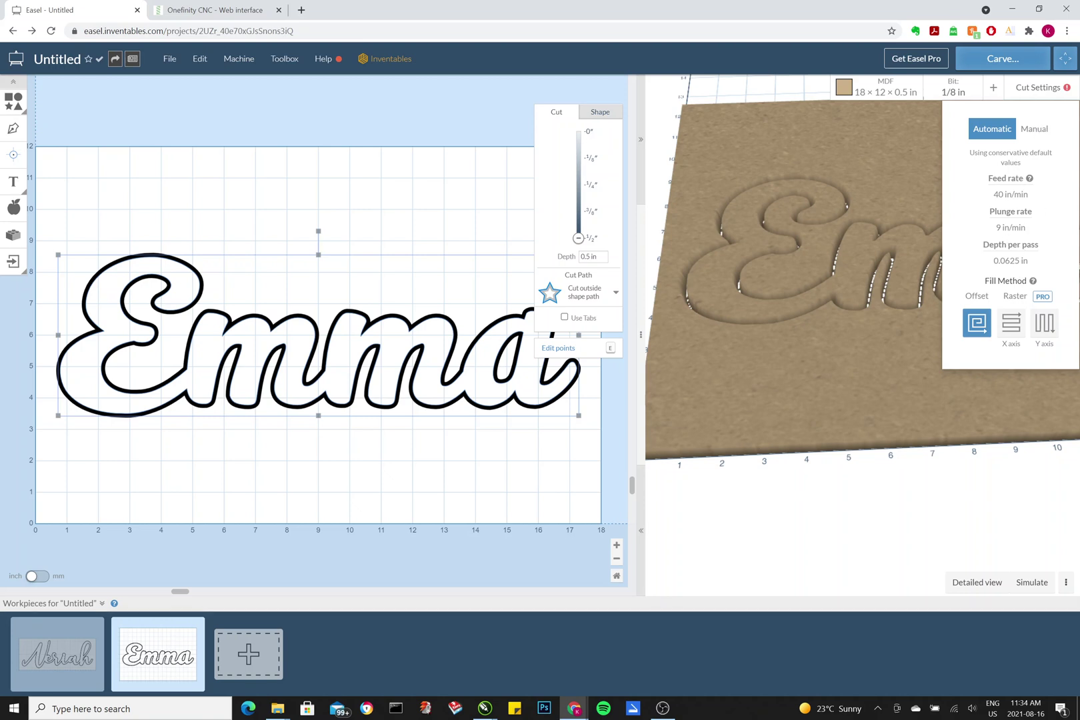
{"action": "left_click", "coordinate": [1029, 131]}
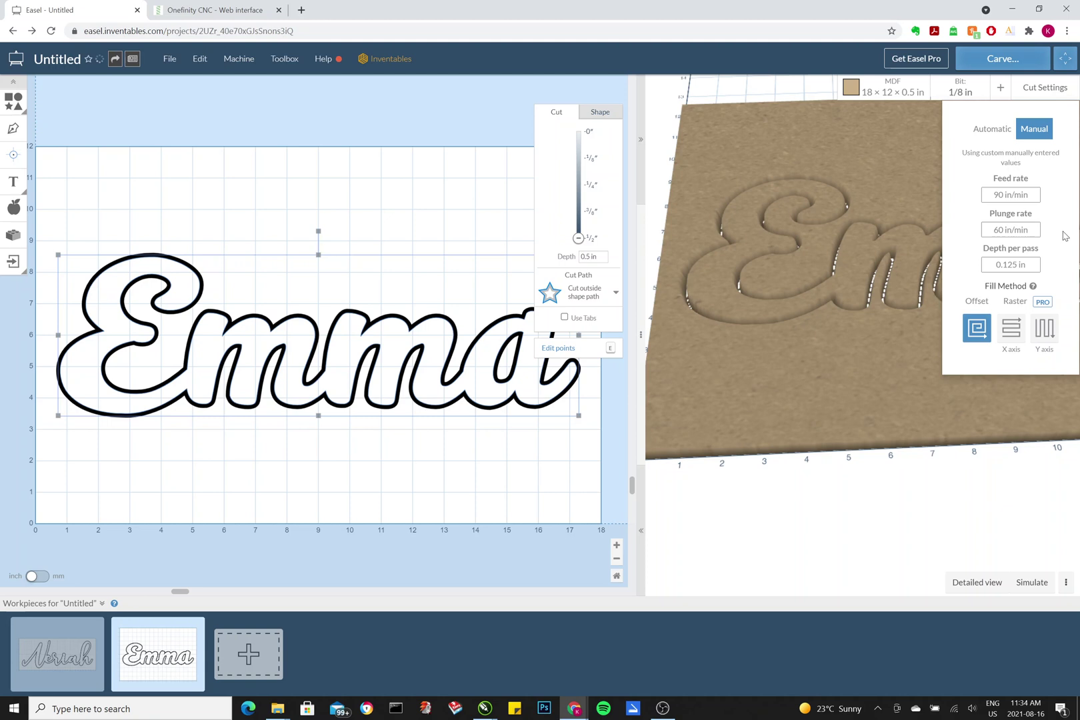
{"action": "left_click", "coordinate": [996, 195]}
{"action": "triple_click", "coordinate": [996, 194]}
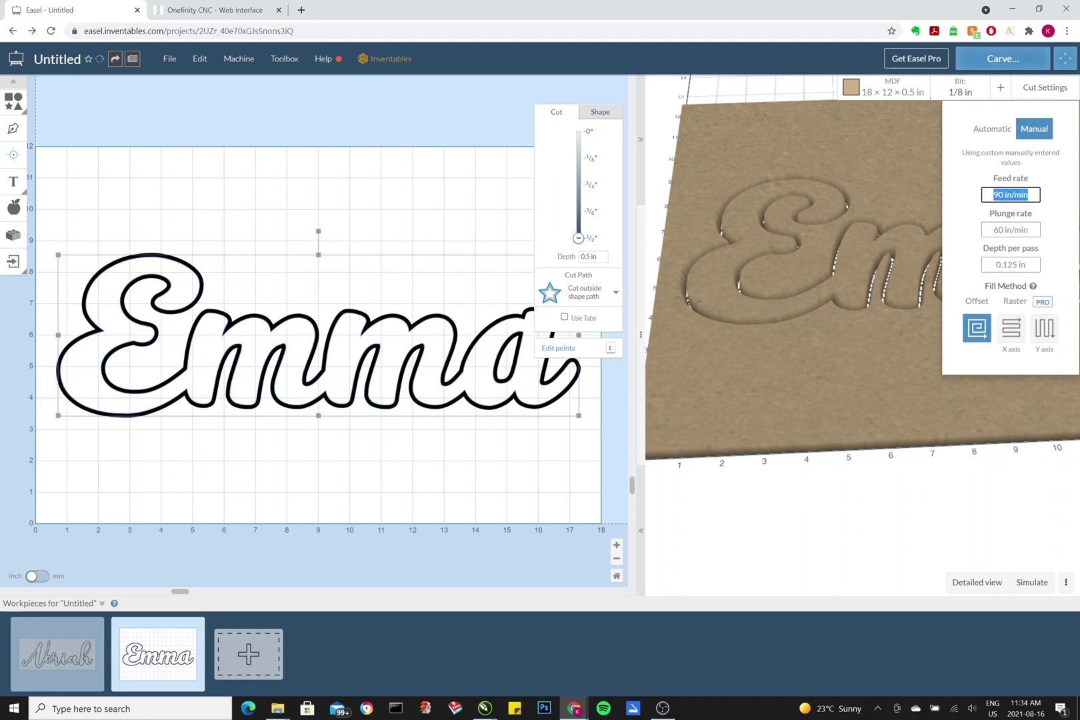
{"action": "left_click", "coordinate": [1011, 195]}
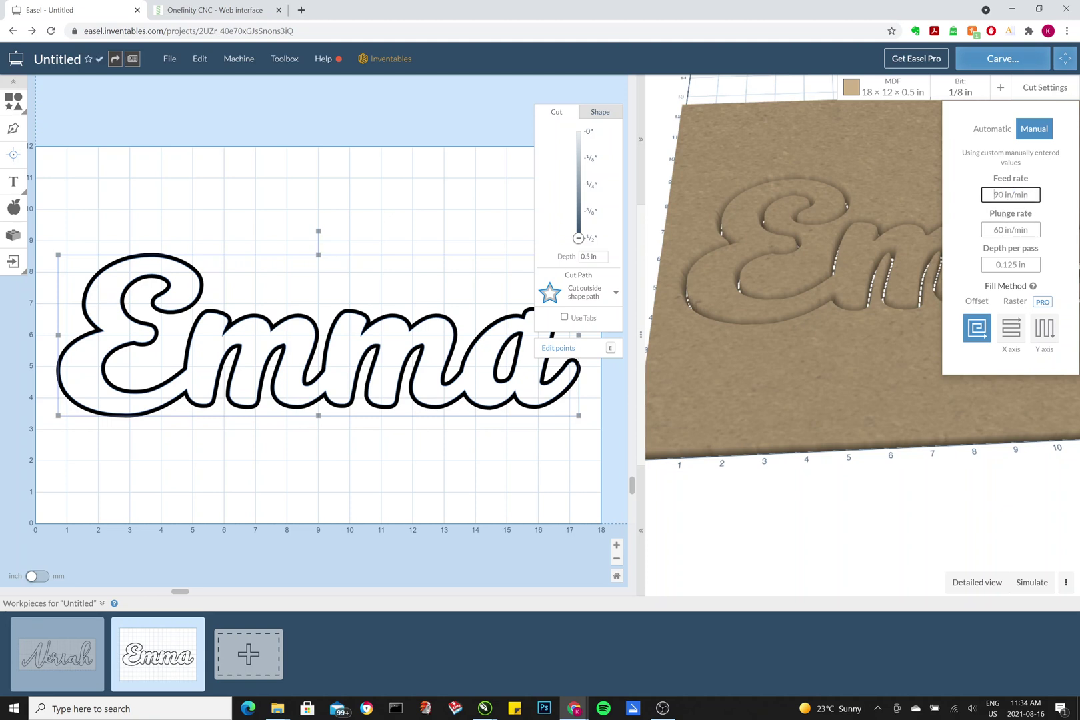
{"action": "key", "text": "Tab"}
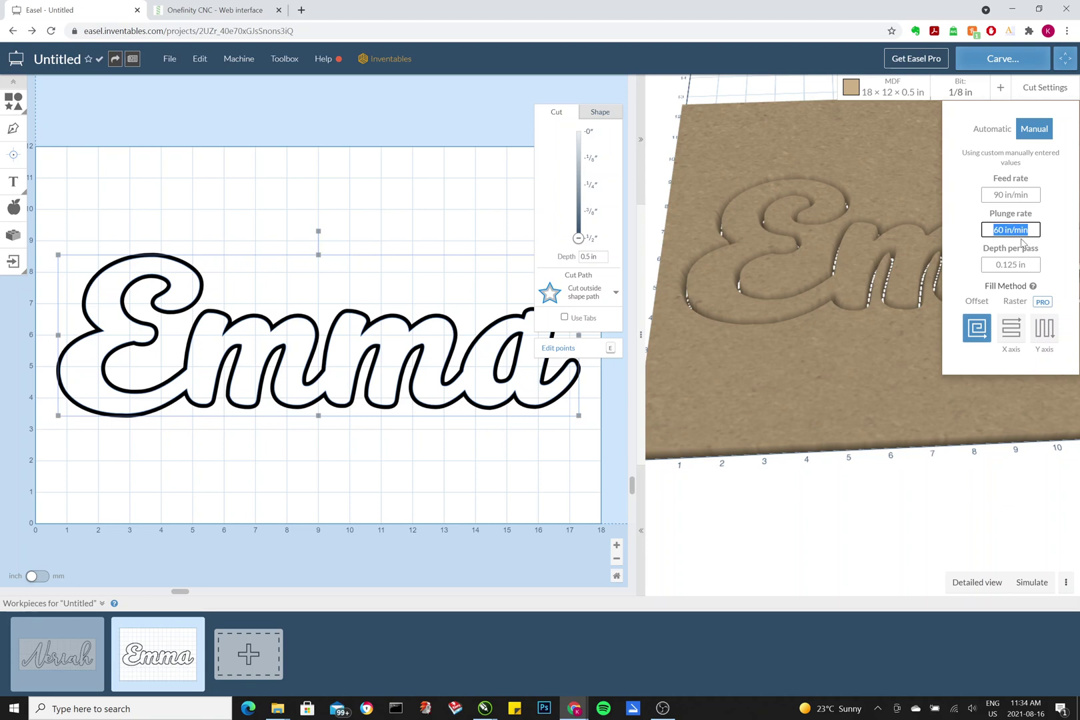
{"action": "key", "text": "Tab"}
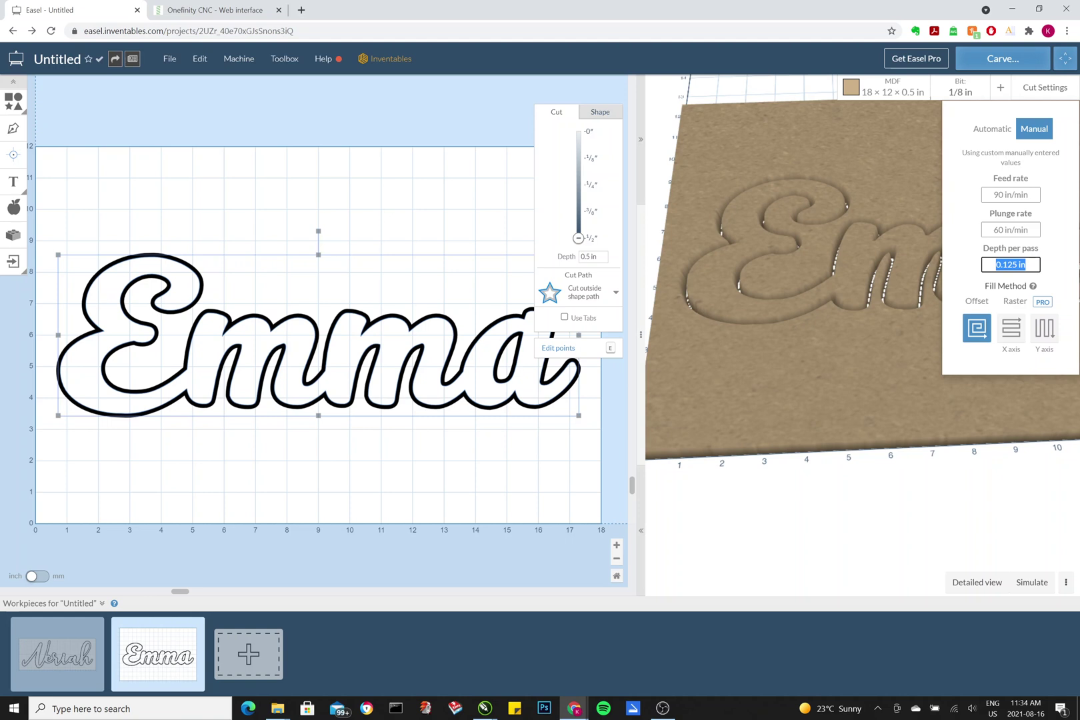
{"action": "left_click", "coordinate": [1013, 264]}
{"action": "left_click", "coordinate": [891, 358]}
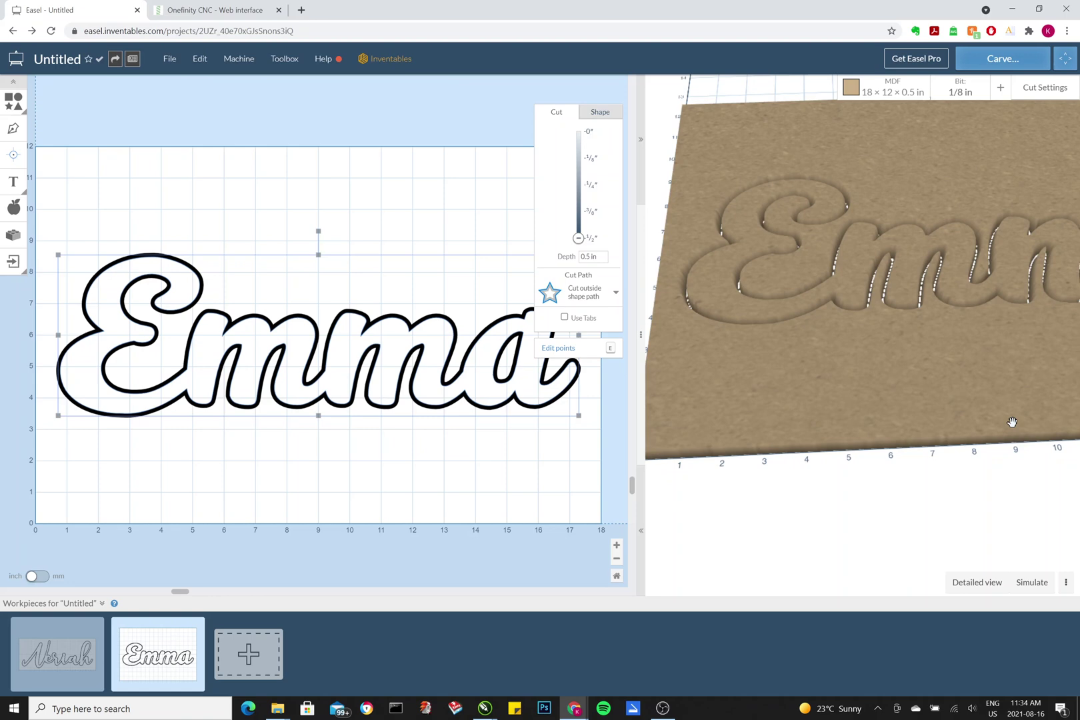
Step: Generate the detailed toolpath preview and inspect the cut lines around the lettering
{"action": "left_click", "coordinate": [997, 582]}
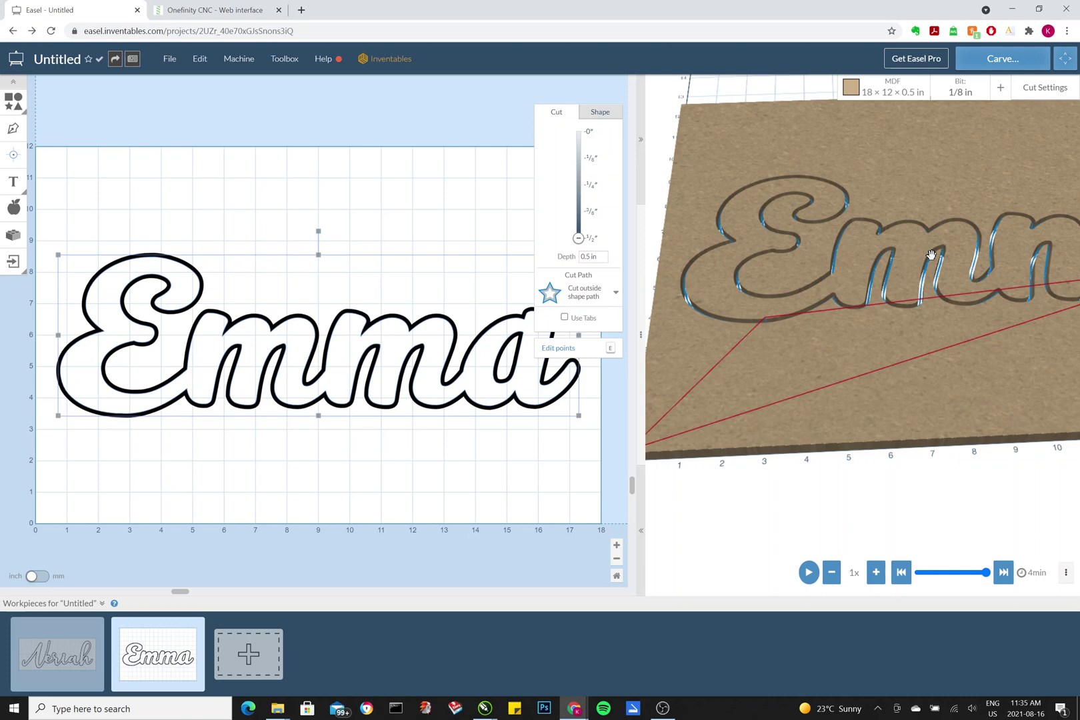
{"action": "scroll", "coordinate": [920, 280], "scroll_direction": "up", "scroll_amount": 3}
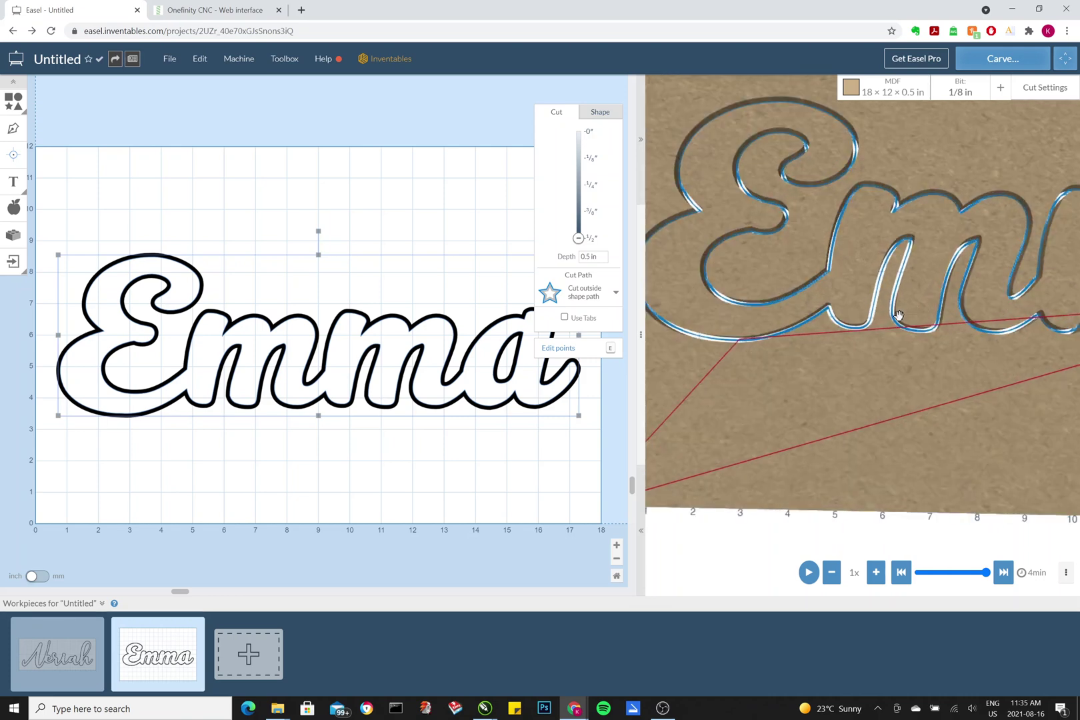
{"action": "scroll", "coordinate": [875, 335], "scroll_direction": "up", "scroll_amount": 2}
{"action": "scroll", "coordinate": [883, 330], "scroll_direction": "down", "scroll_amount": 6}
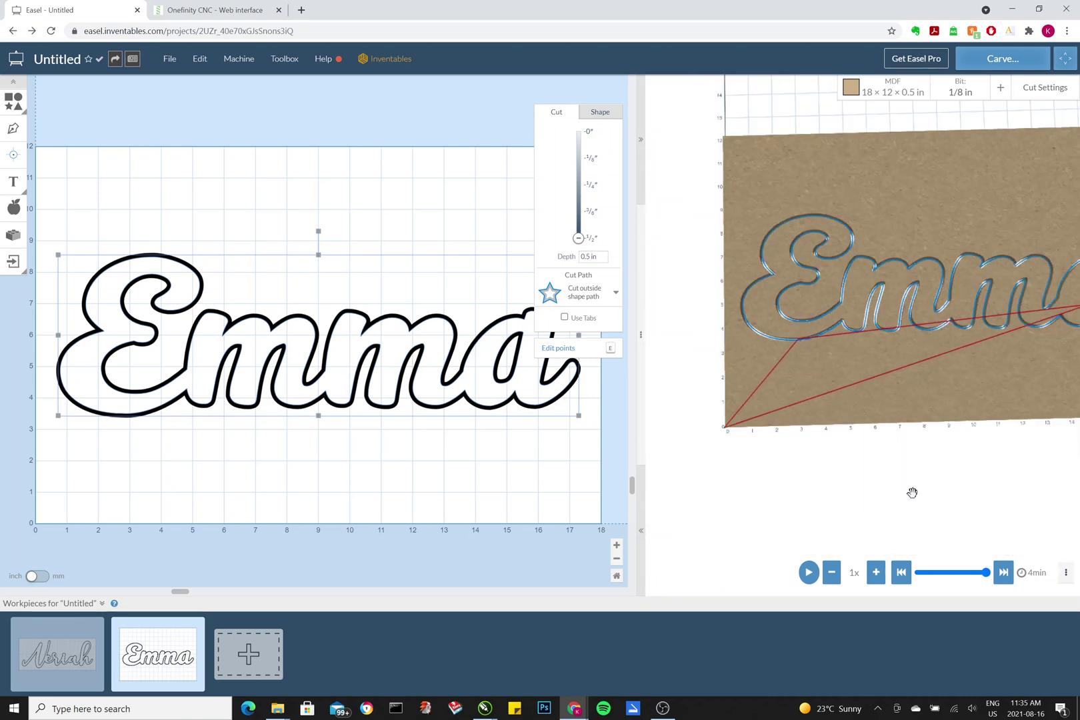
Step: Play the carving simulation, watch the cut inside the letter a up close, and pause it
{"action": "left_click", "coordinate": [808, 573]}
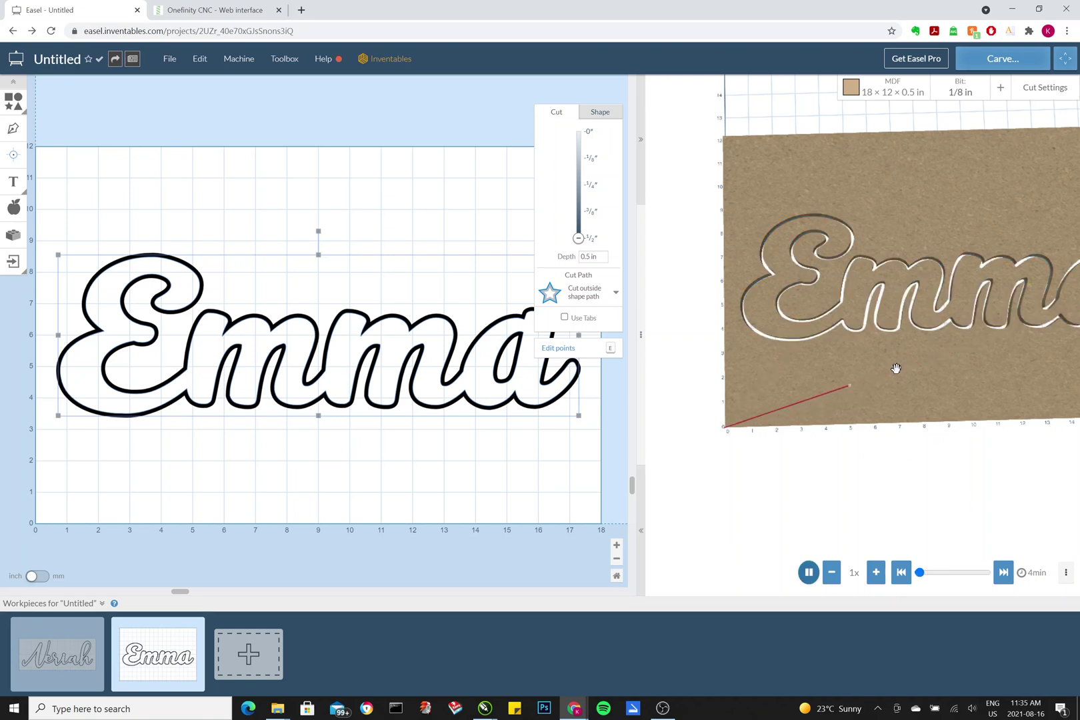
{"action": "left_click_drag", "start_coordinate": [945, 380], "coordinate": [876, 381]}
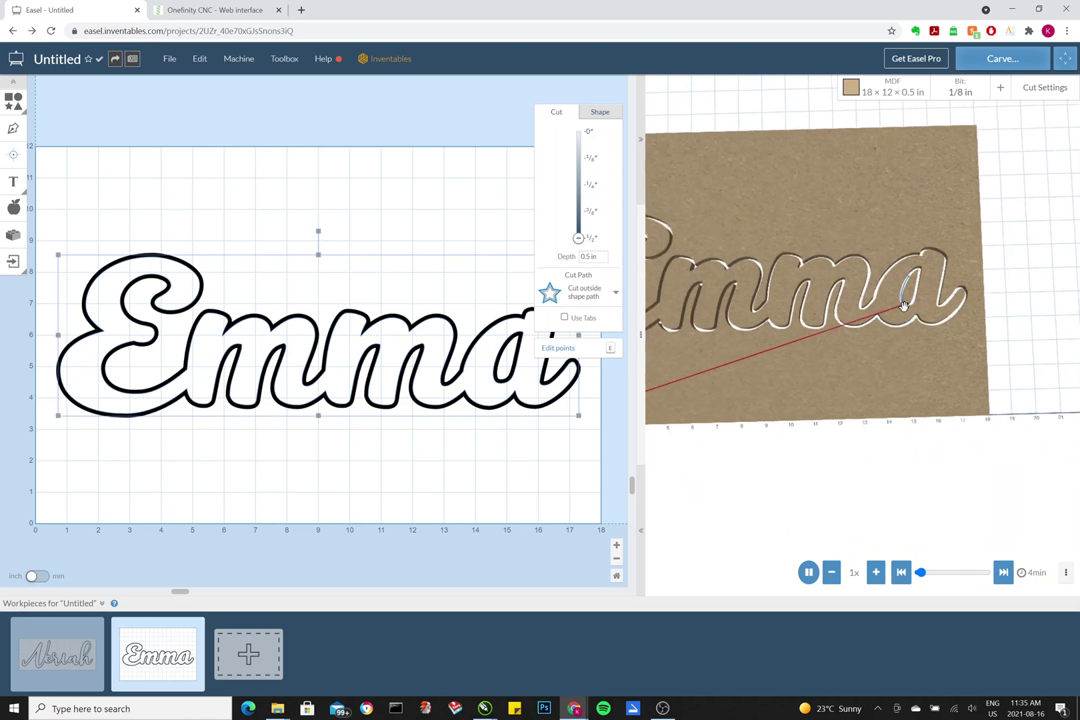
{"action": "scroll", "coordinate": [934, 276], "scroll_direction": "up", "scroll_amount": 5}
{"action": "scroll", "coordinate": [1024, 259], "scroll_direction": "down", "scroll_amount": 2}
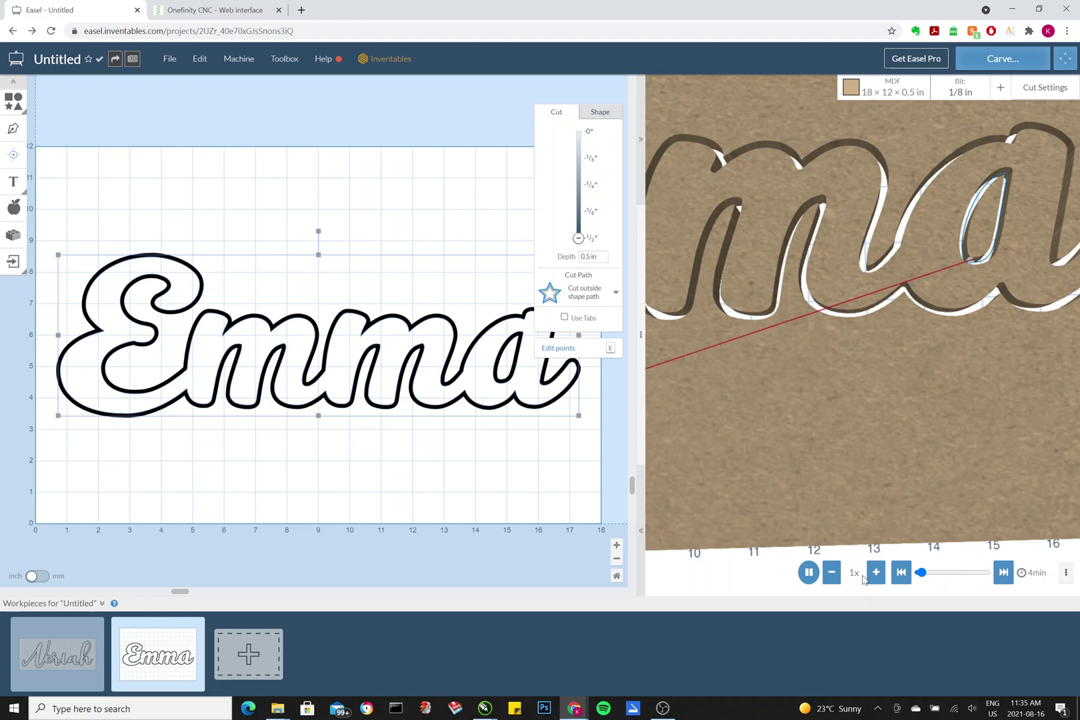
{"action": "left_click", "coordinate": [809, 572]}
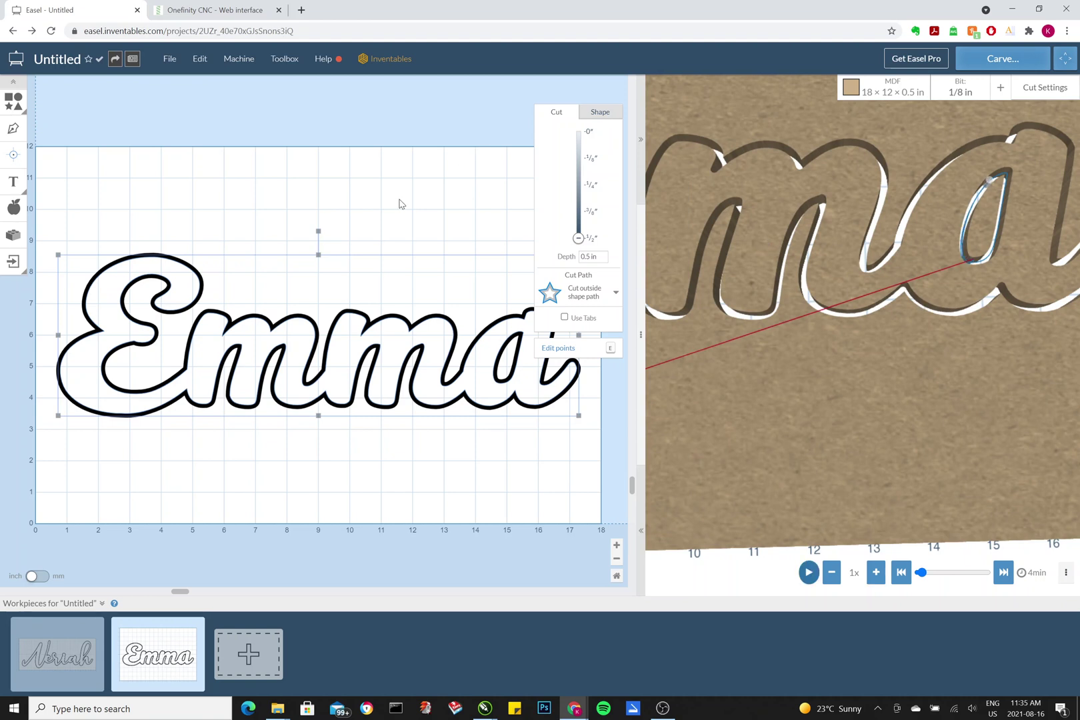
Step: Generate the g-code for the Emma workpiece in the advanced machine settings and export it as an .nc file
{"action": "left_click", "coordinate": [112, 186]}
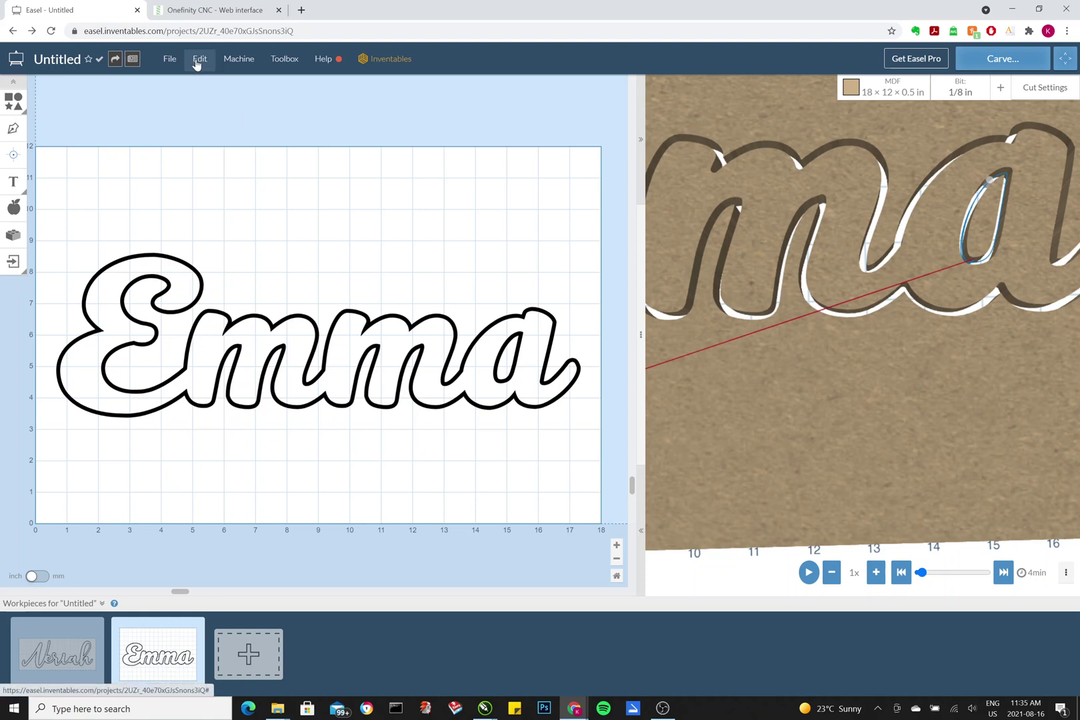
{"action": "left_click", "coordinate": [252, 64]}
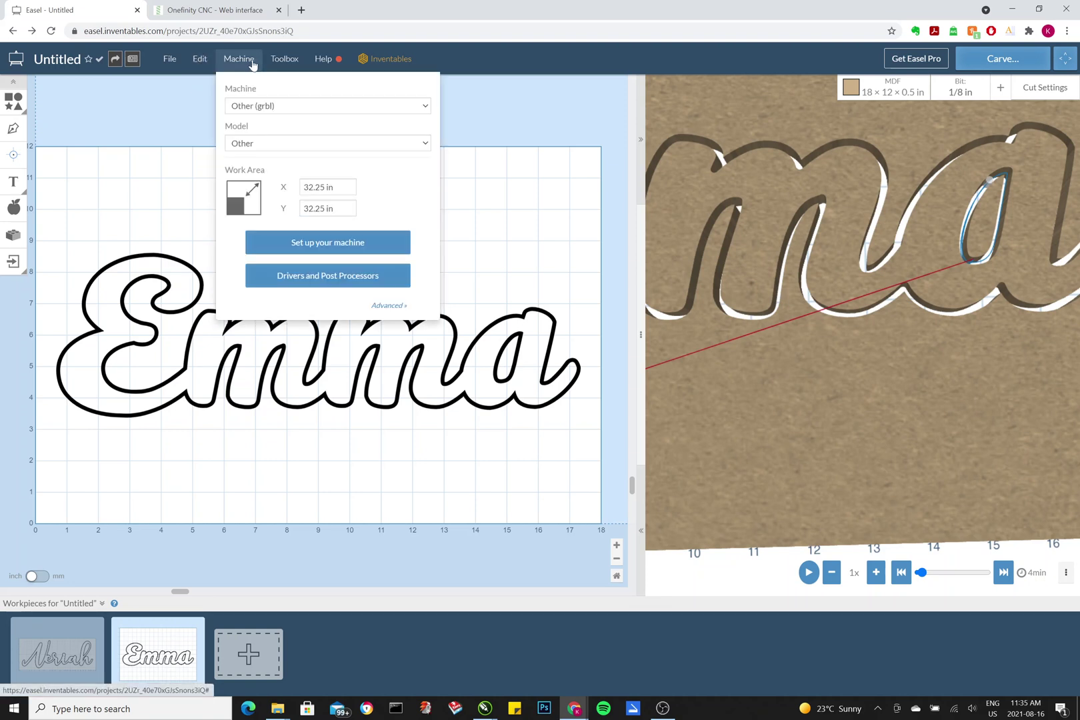
{"action": "left_click", "coordinate": [390, 306]}
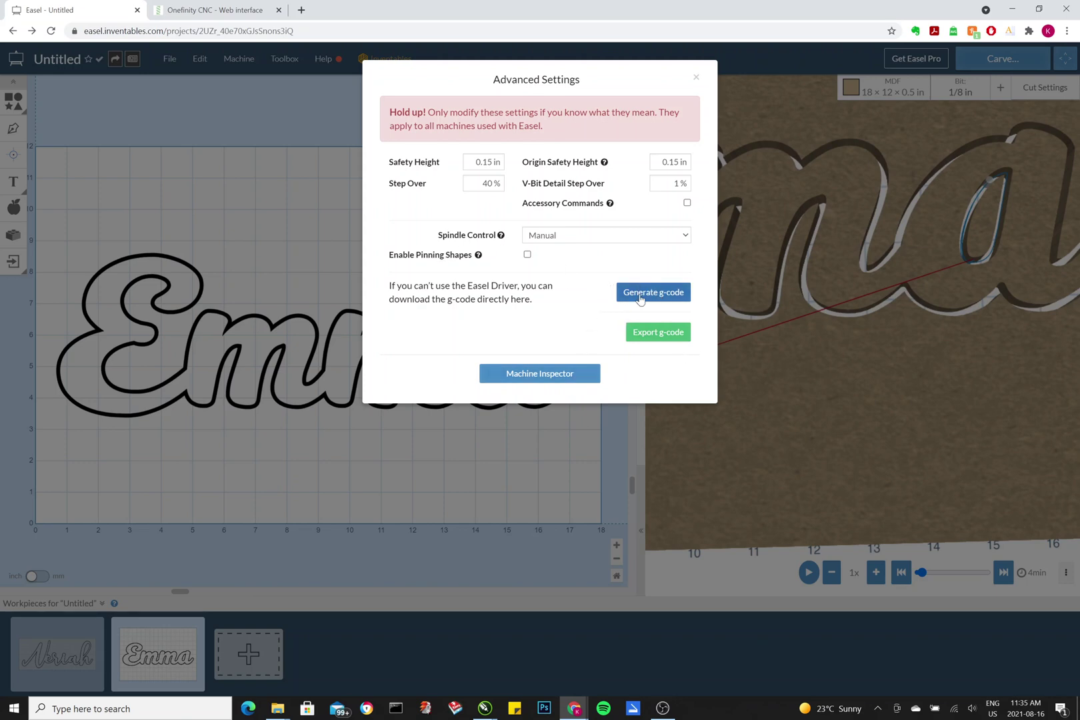
{"action": "left_click", "coordinate": [641, 295]}
{"action": "left_click", "coordinate": [675, 335]}
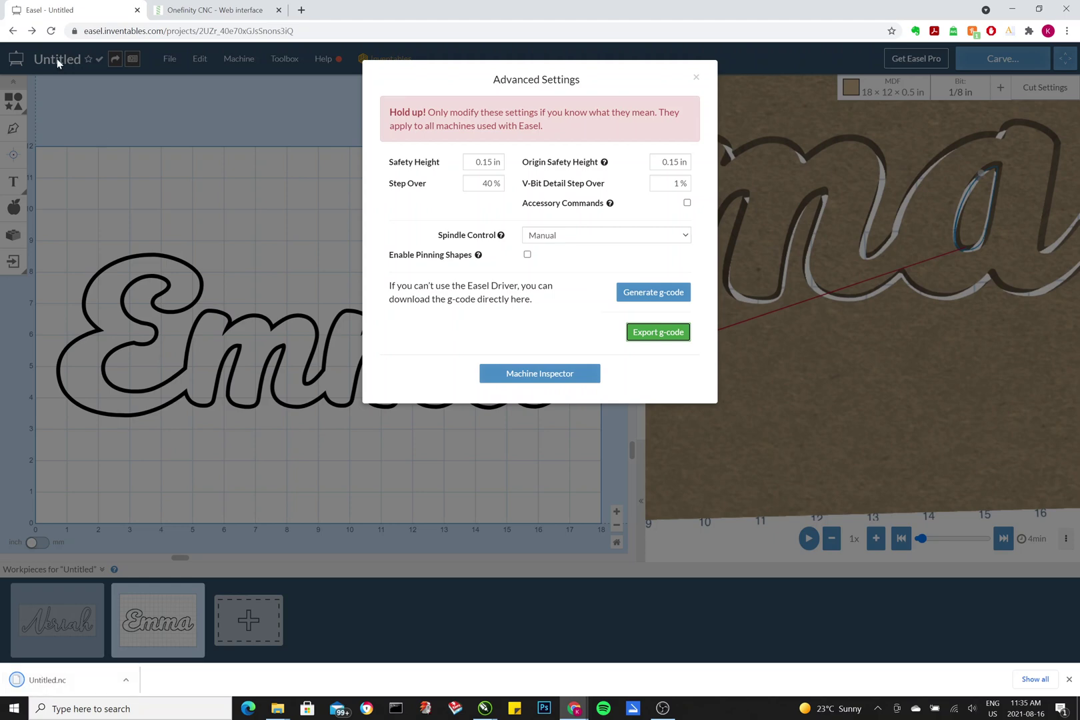
{"action": "left_click", "coordinate": [294, 97]}
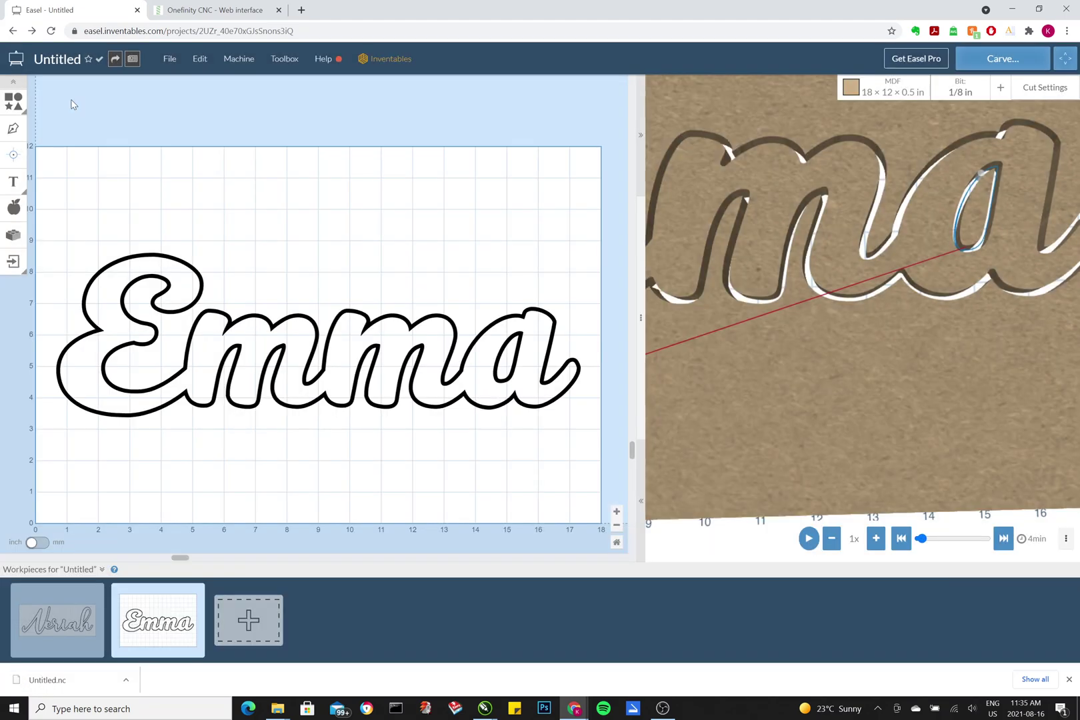
Step: View the project properties where the project name is set, and leave without saving
{"action": "left_click", "coordinate": [58, 62]}
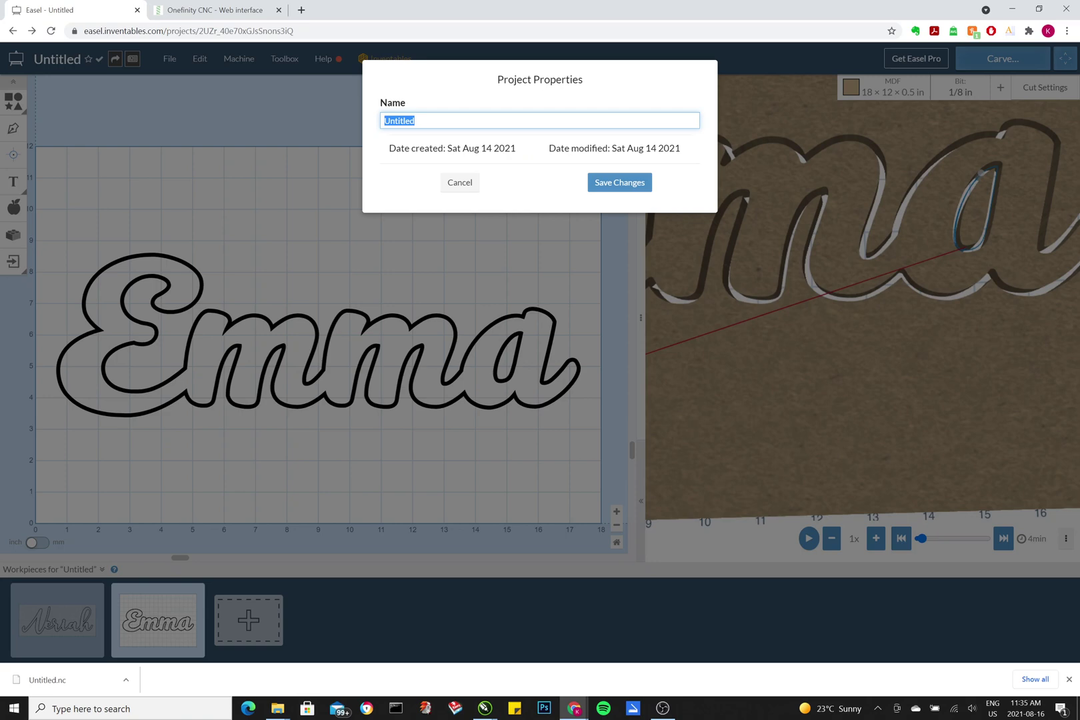
{"action": "left_click", "coordinate": [460, 182]}
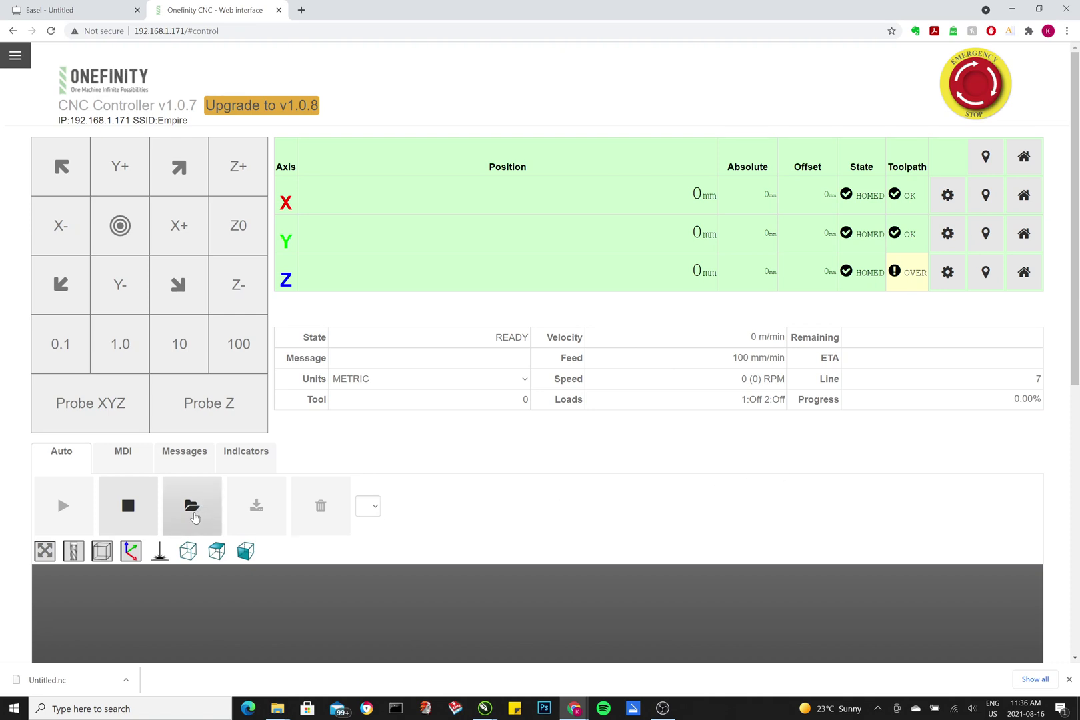
Step: Switch to the Onefinity CNC web interface and load Untitled.nc from the Downloads folder
{"action": "left_click", "coordinate": [193, 517]}
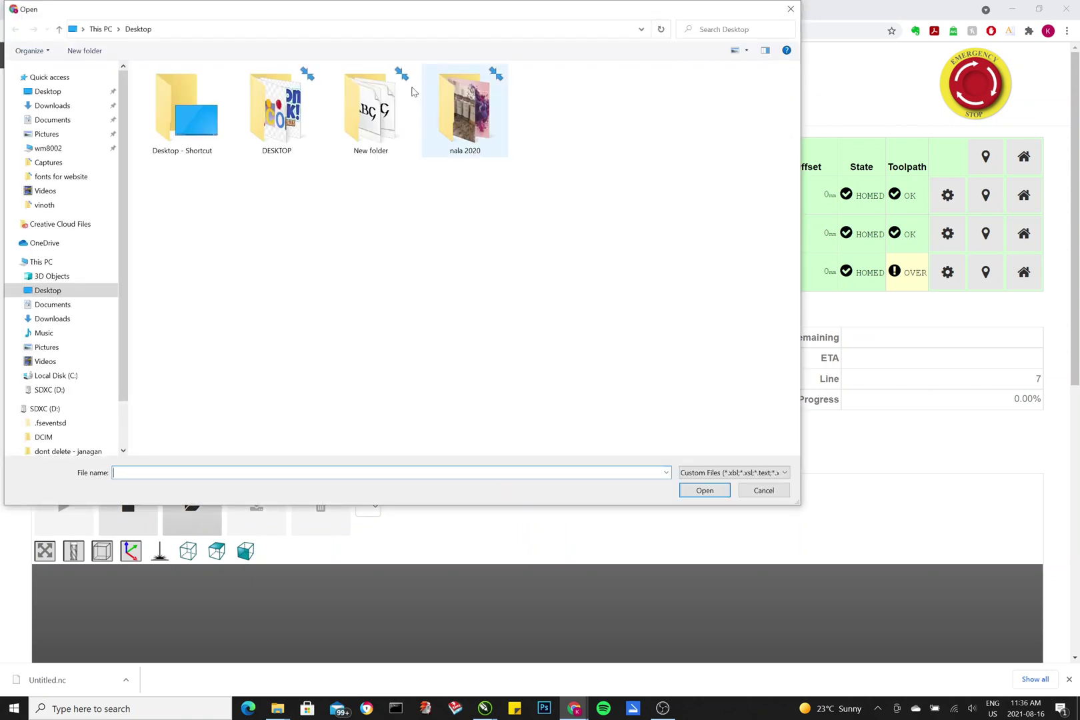
{"action": "left_click", "coordinate": [53, 106]}
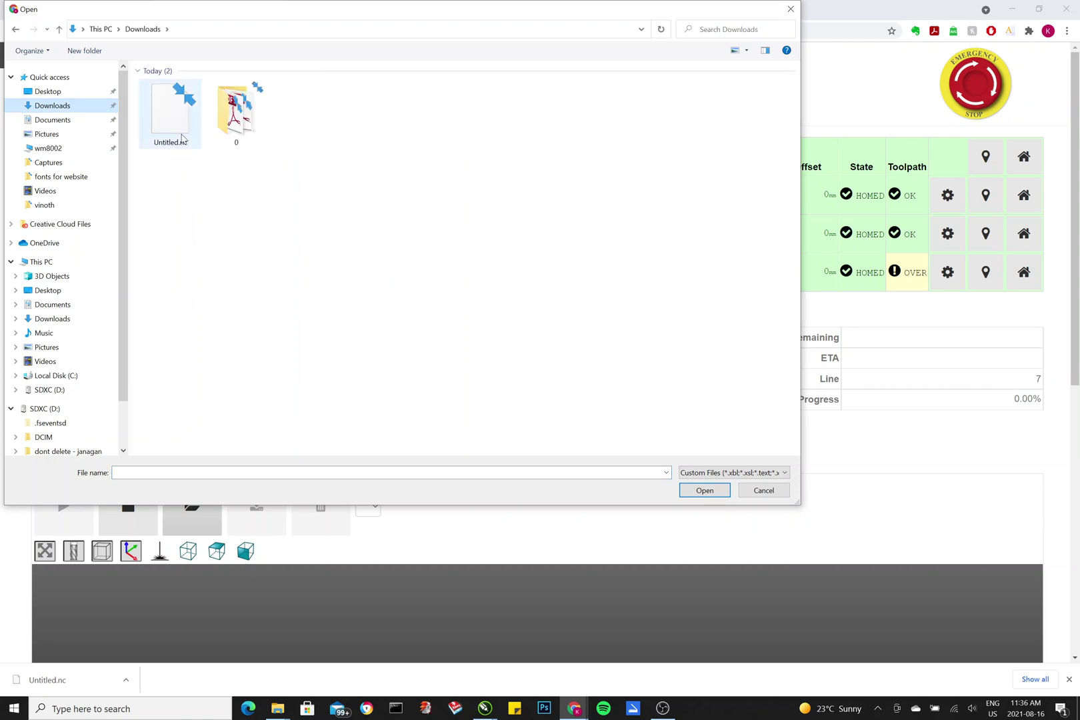
{"action": "double_click", "coordinate": [173, 112]}
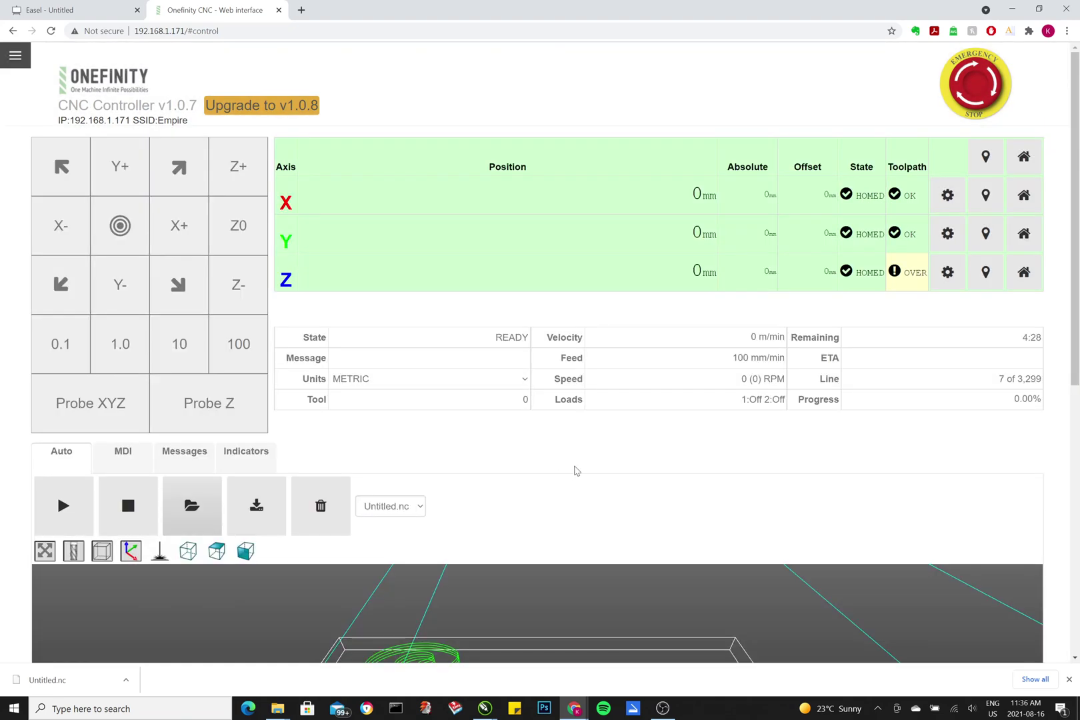
Step: Examine the loaded lettering toolpath and its g-code lines, and check the Z axis toolpath status details
{"action": "left_click_drag", "start_coordinate": [1075, 301], "coordinate": [1068, 459]}
{"action": "left_click_drag", "start_coordinate": [618, 398], "coordinate": [286, 394]}
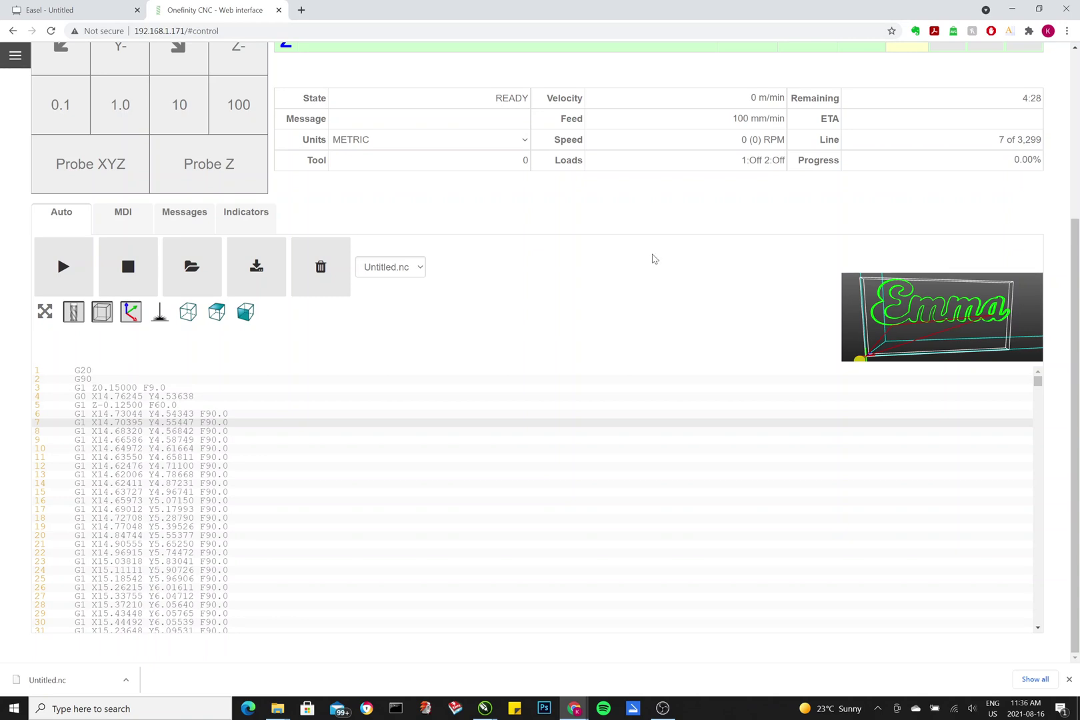
{"action": "scroll", "coordinate": [667, 340], "scroll_direction": "up", "scroll_amount": 3}
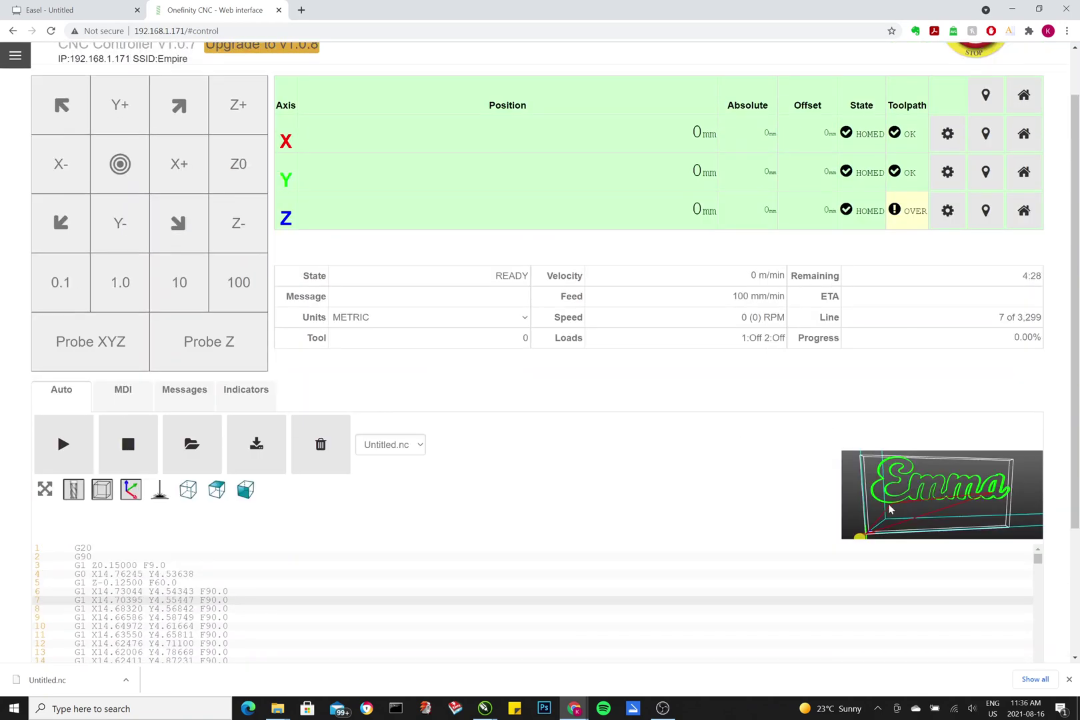
{"action": "scroll", "coordinate": [898, 192], "scroll_direction": "up", "scroll_amount": 1}
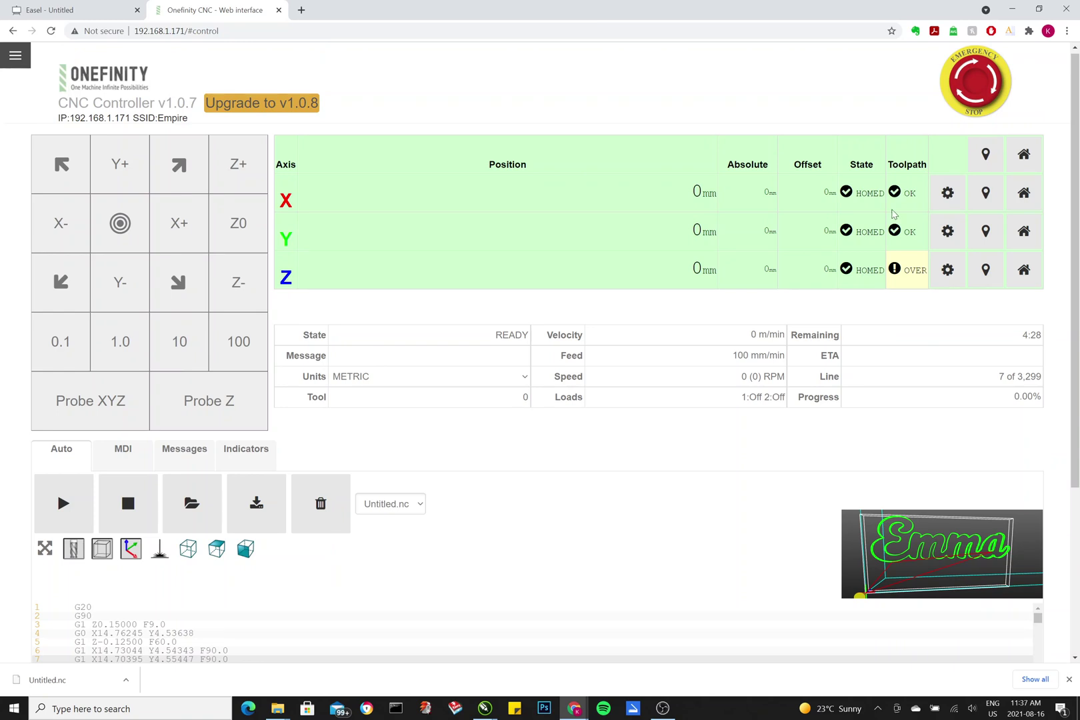
{"action": "mouse_move", "coordinate": [916, 278]}
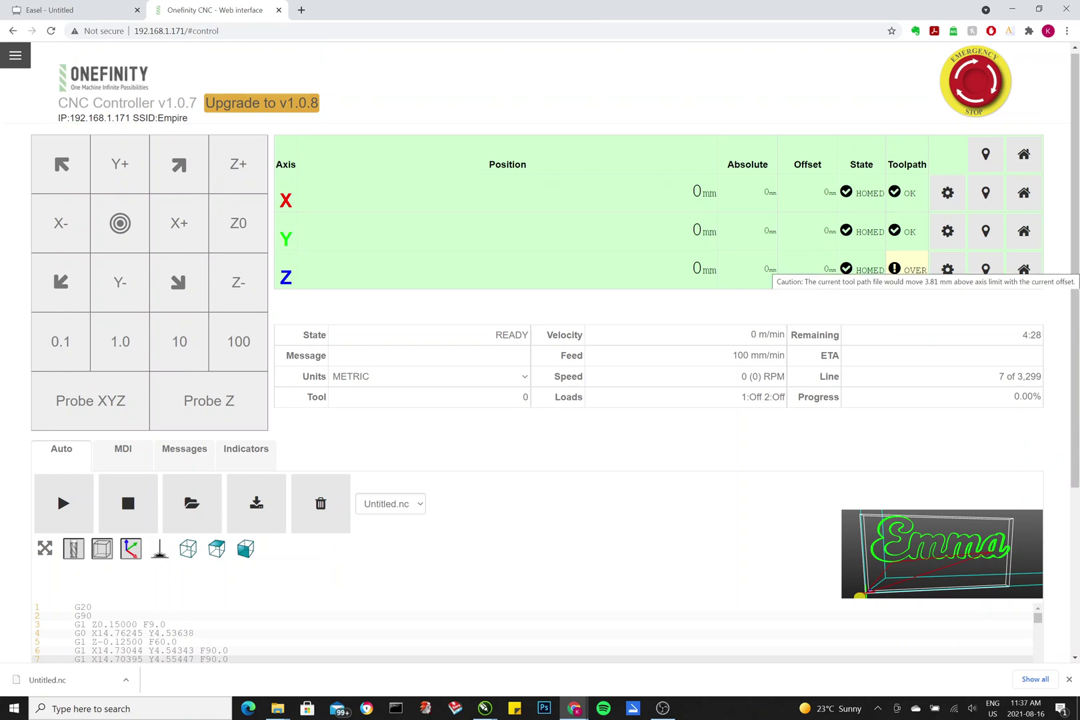